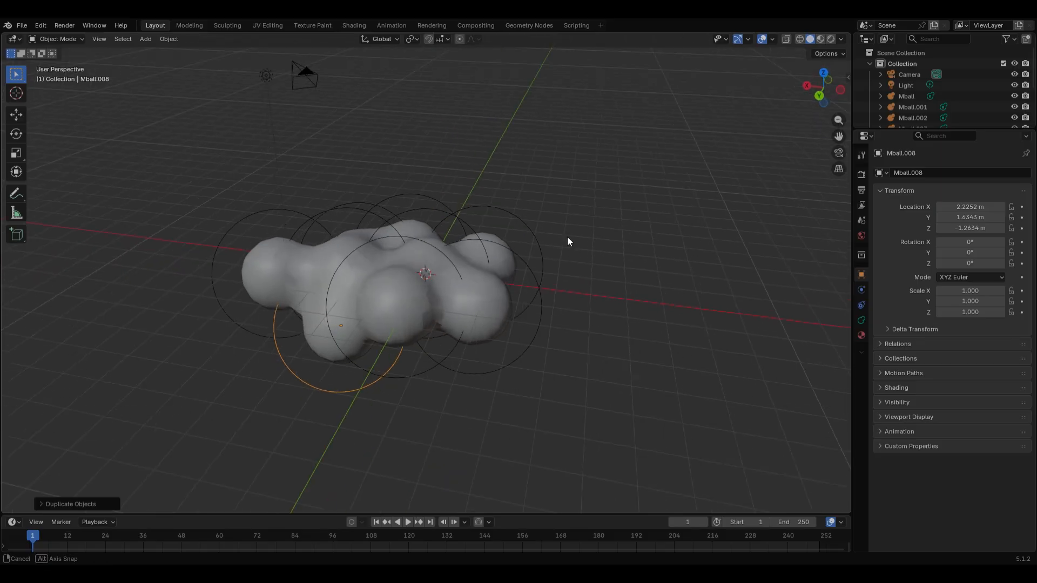
- Move the newly duplicated metaball to about X 2.55, Y 2.46, Z -0.49 m at the cloud's side
key(g)
click(503, 218)
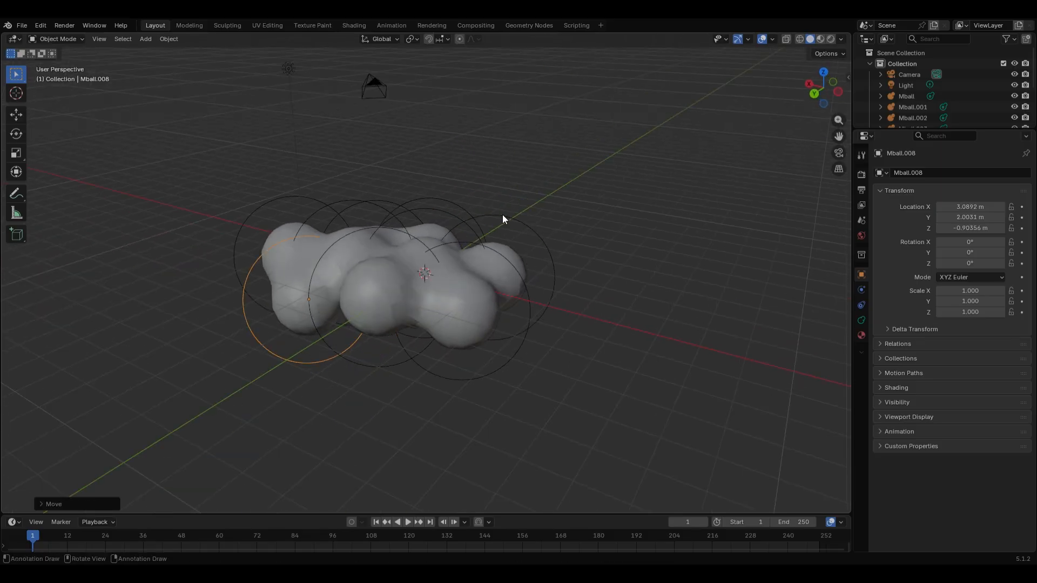
key(g)
click(430, 259)
key(g)
click(525, 158)
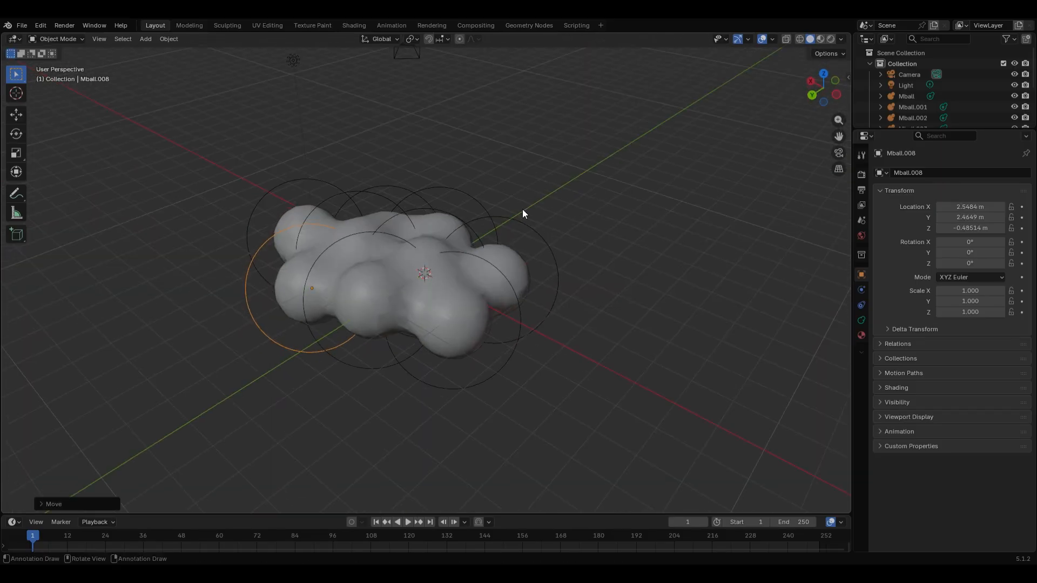
- Duplicate the metaball twice to fill out the cloud's upper part, placing the second copy at about X 1.26, Y 1.46, Z 0.59 m
key(shift+d)
click(634, 155)
middle_drag(634, 155, 574, 297)
key(shift+d)
click(510, 220)
middle_drag(510, 220, 500, 377)
key(g)
click(542, 190)
- Scale the newest metaball at the top of the cloud to about 0.865 and resize one of the lower metaballs
click(483, 394)
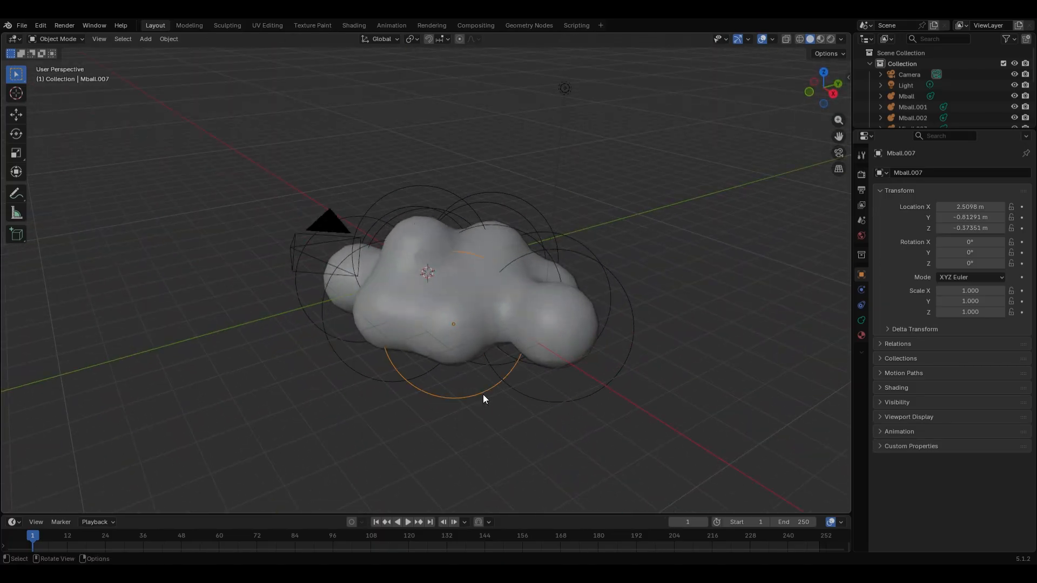
middle_drag(514, 423, 653, 255)
key(s)
click(510, 273)
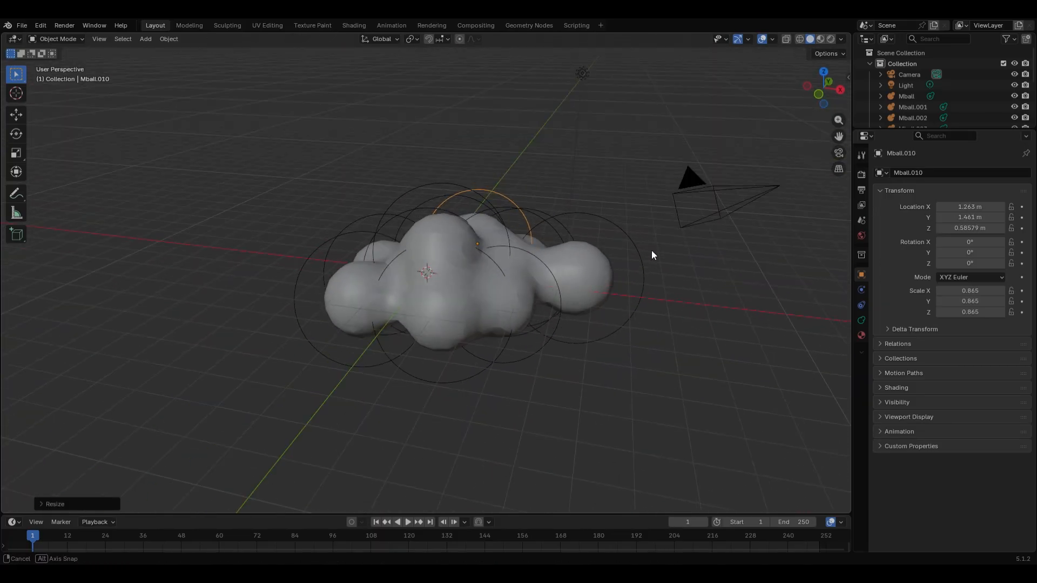
click(398, 352)
key(s)
click(394, 393)
- Resize three more of the cloud's lower metaballs individually to vary the size of its lumps
middle_drag(394, 394, 755, 383)
click(441, 365)
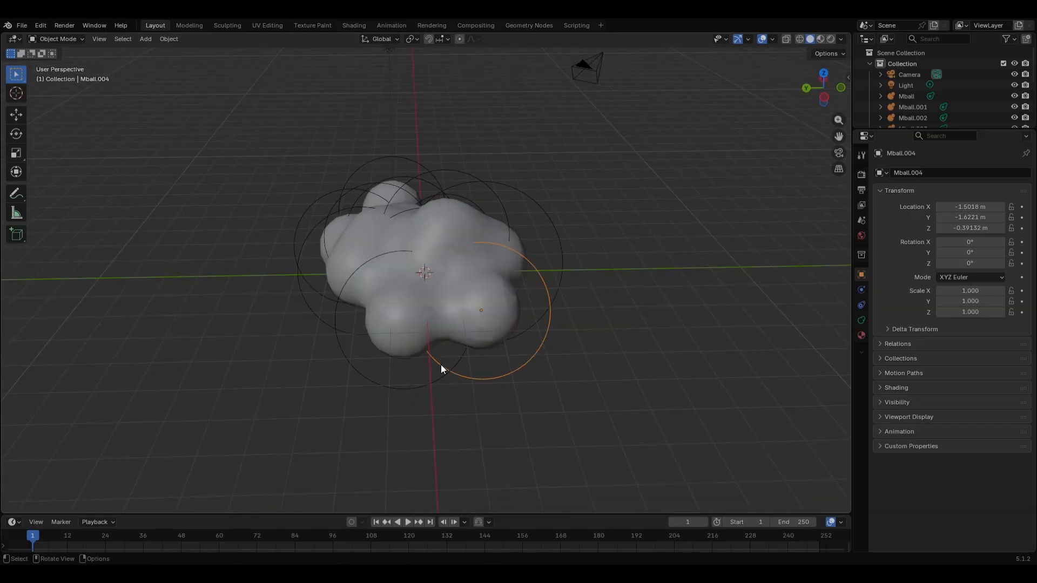
key(s)
click(449, 359)
middle_drag(448, 359, 608, 375)
click(436, 382)
key(s)
click(447, 395)
middle_drag(446, 395, 654, 384)
click(346, 374)
key(s)
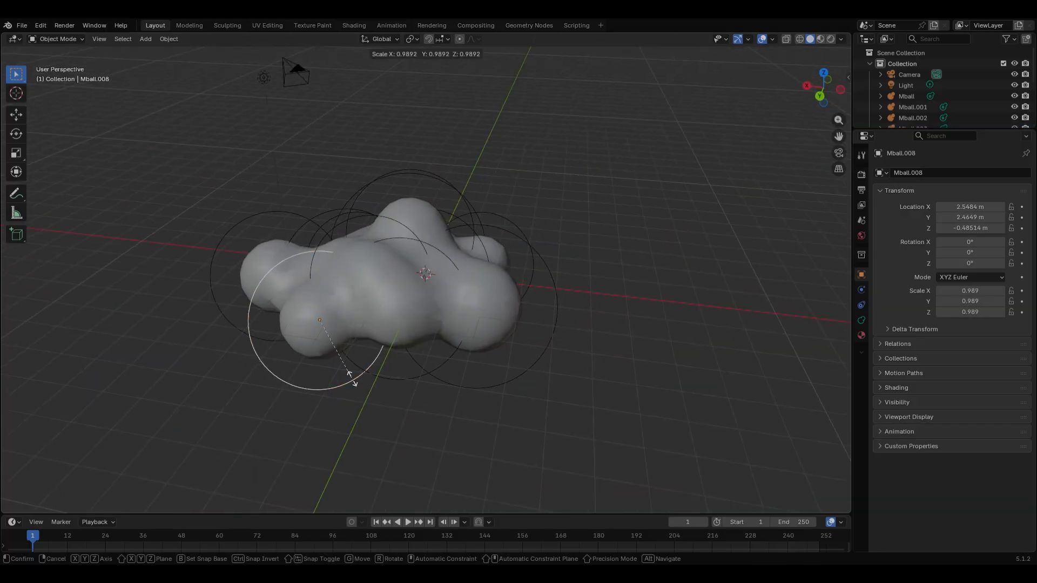
click(344, 372)
- Move the metaball protruding at the cloud's +X end to about X 4.23, Y 0.83, Z -0.05 m
middle_drag(345, 376, 590, 395)
click(616, 401)
key(g)
click(606, 382)
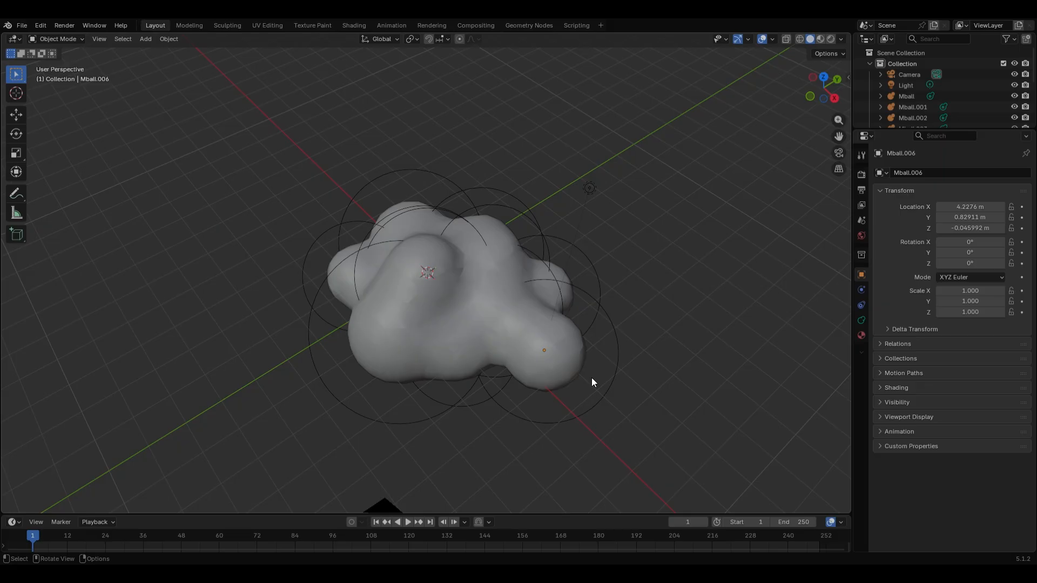
- Convert the group of metaballs into a single mesh by applying Visual Geometry to Mesh
click(610, 361)
key(ctrl+a)
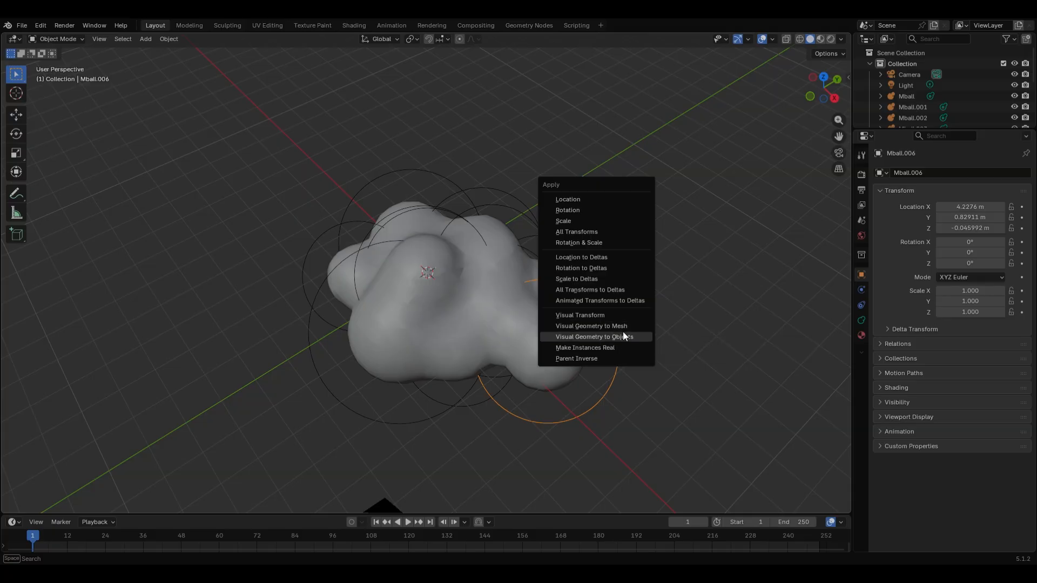
click(630, 329)
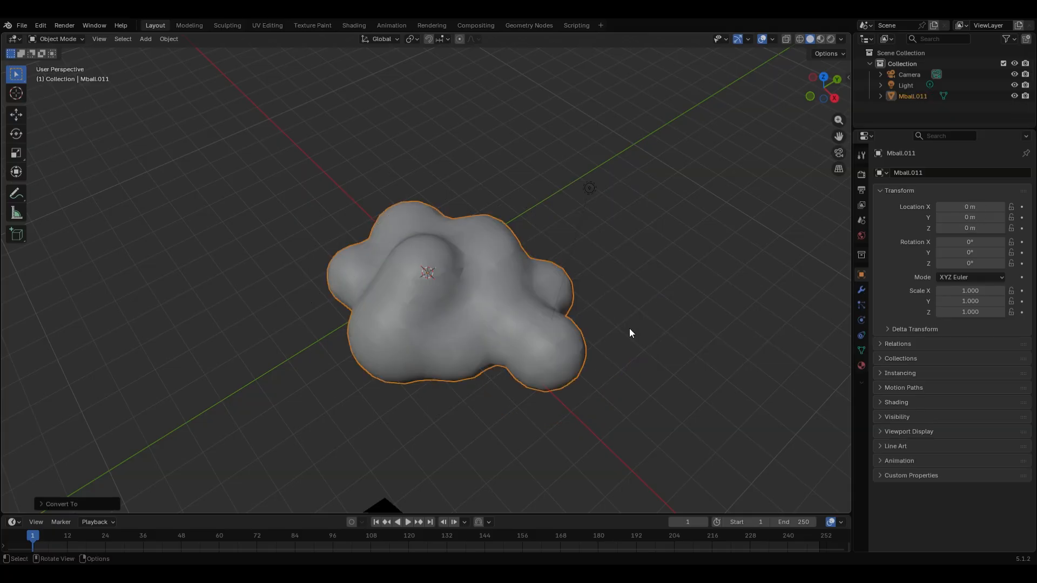
- Rename the converted mesh object as "cloud"
middle_drag(630, 329, 486, 323)
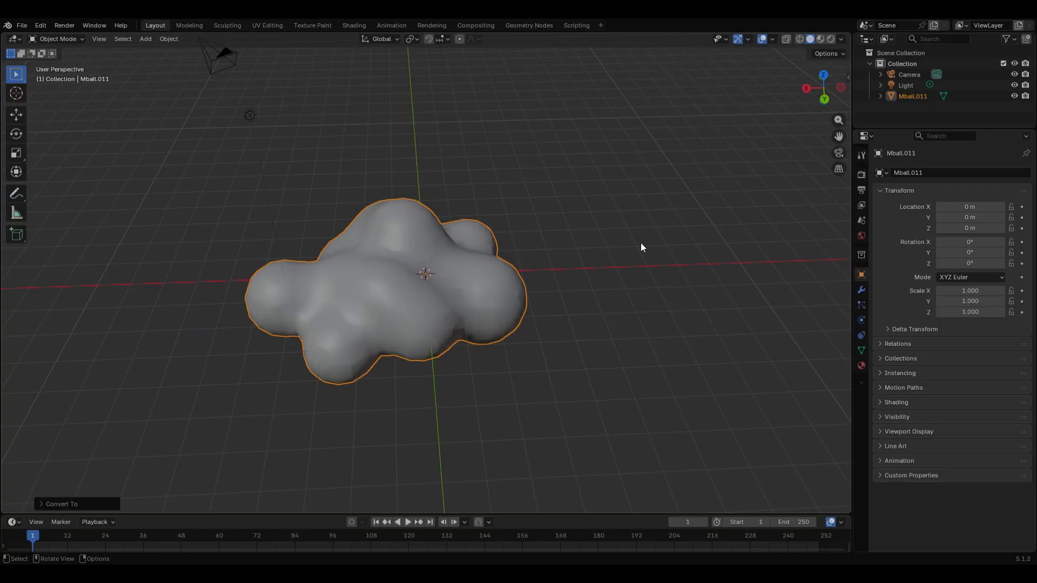
double_click(913, 97)
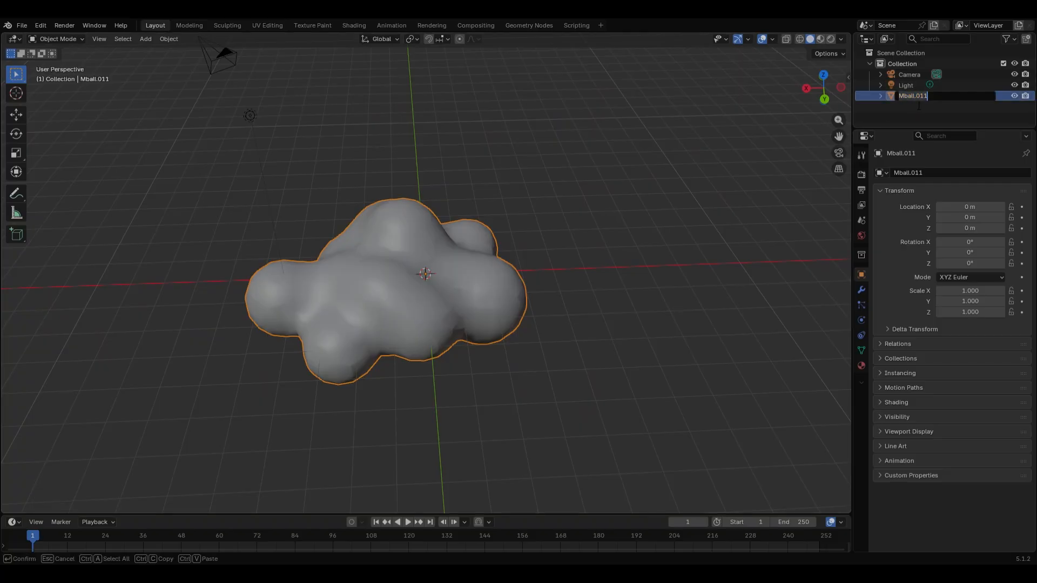
key(BackSpace)
key(Return)
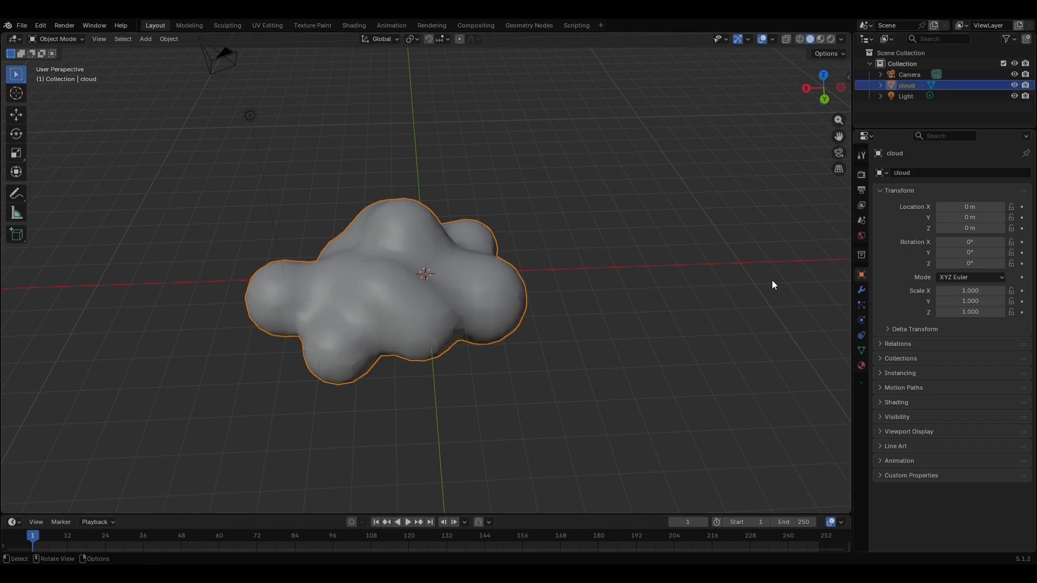
- Add a Subdivision Surface modifier to the cloud and set its viewport levels to 2
click(862, 290)
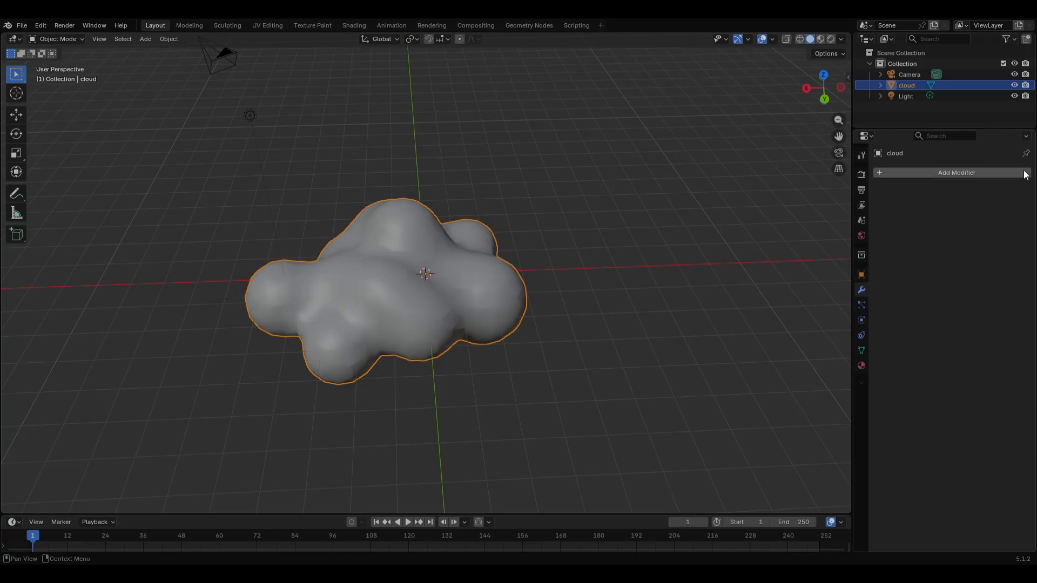
click(938, 174)
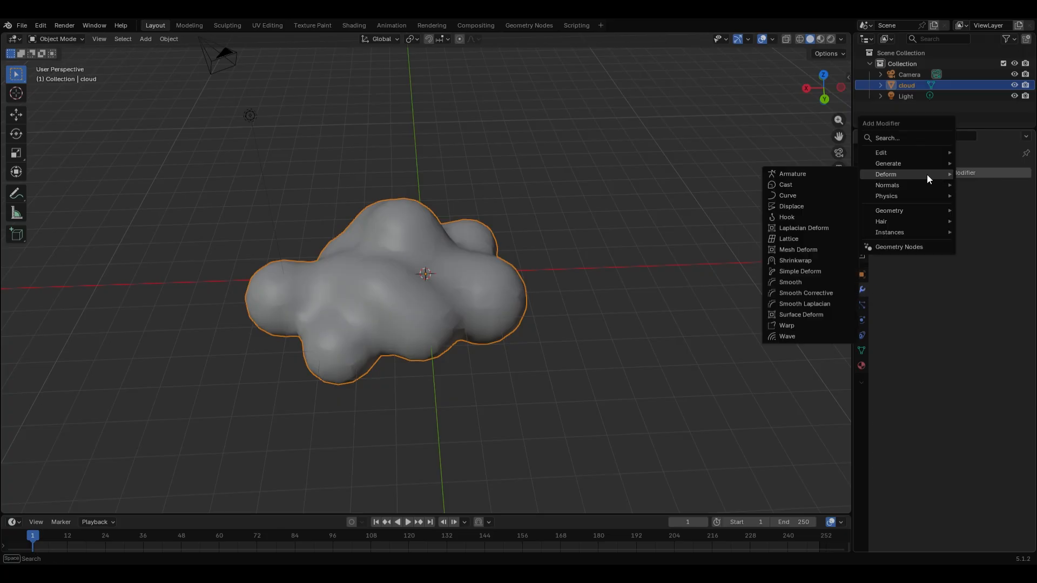
mouse_move(895, 165)
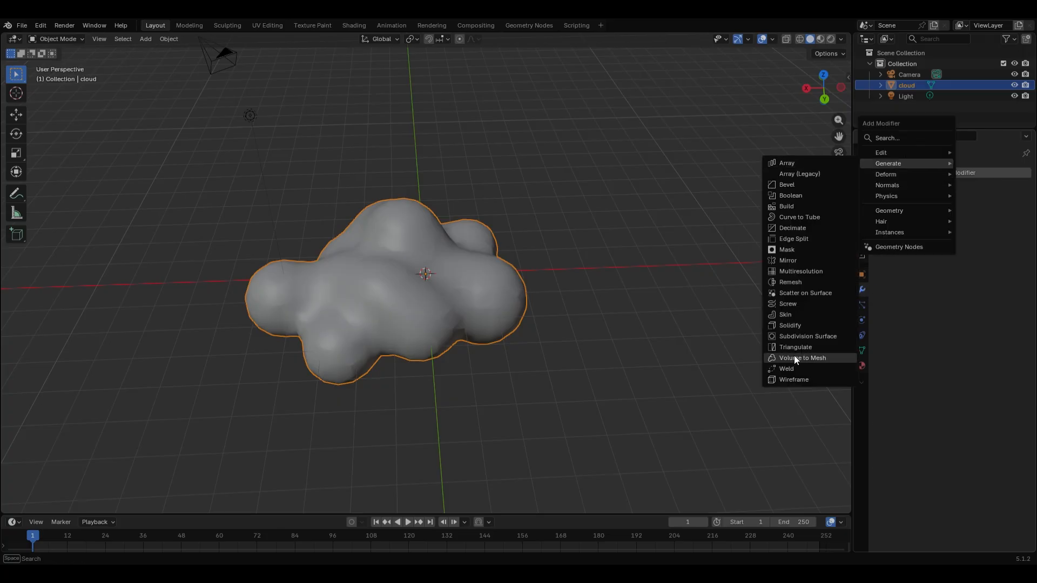
click(792, 337)
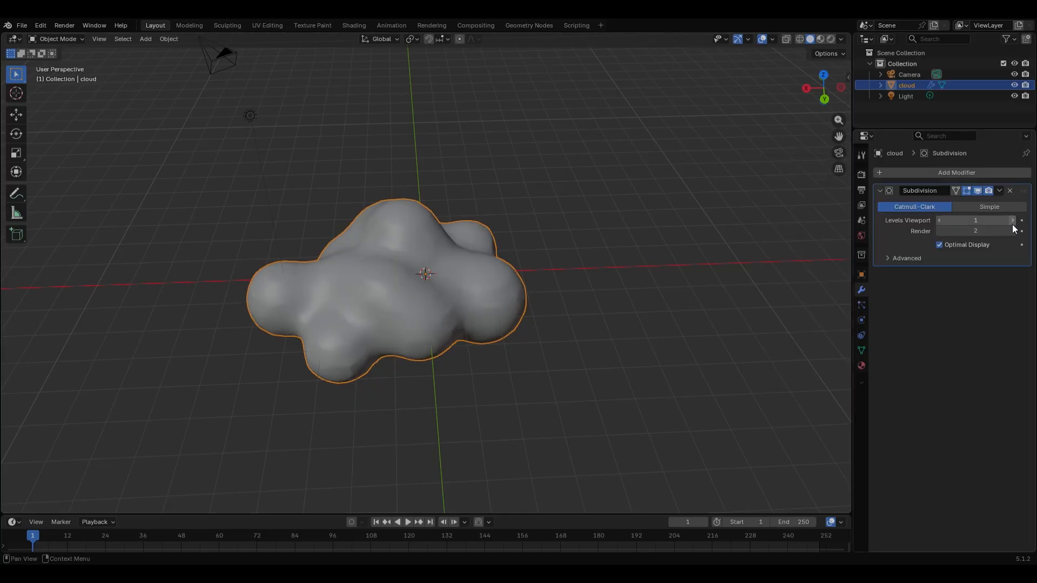
middle_drag(518, 299, 505, 350)
scroll(589, 288, up, 3)
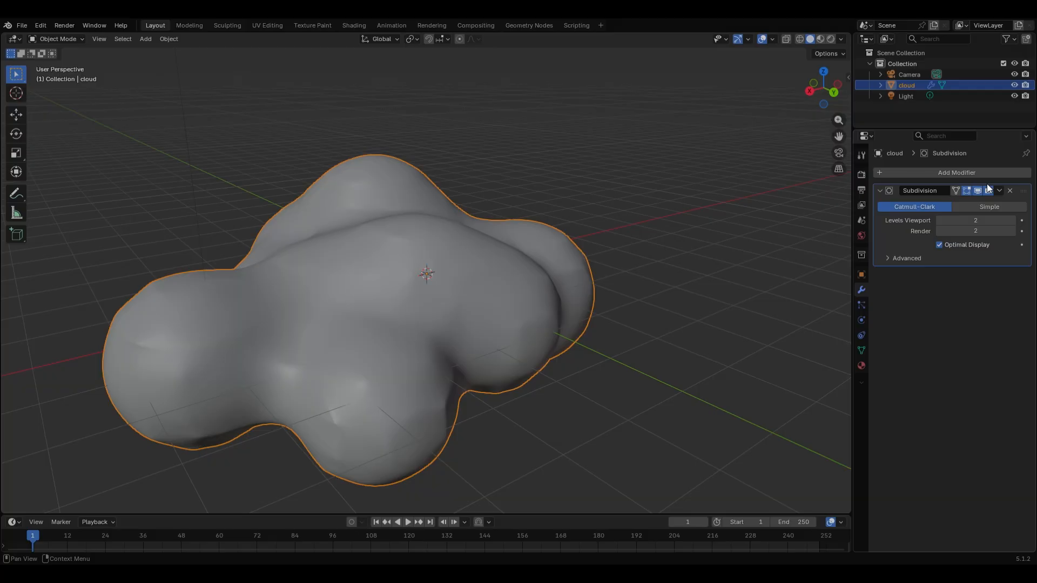
- Add a Displace modifier to the cloud after the Subdivision Surface modifier
click(966, 174)
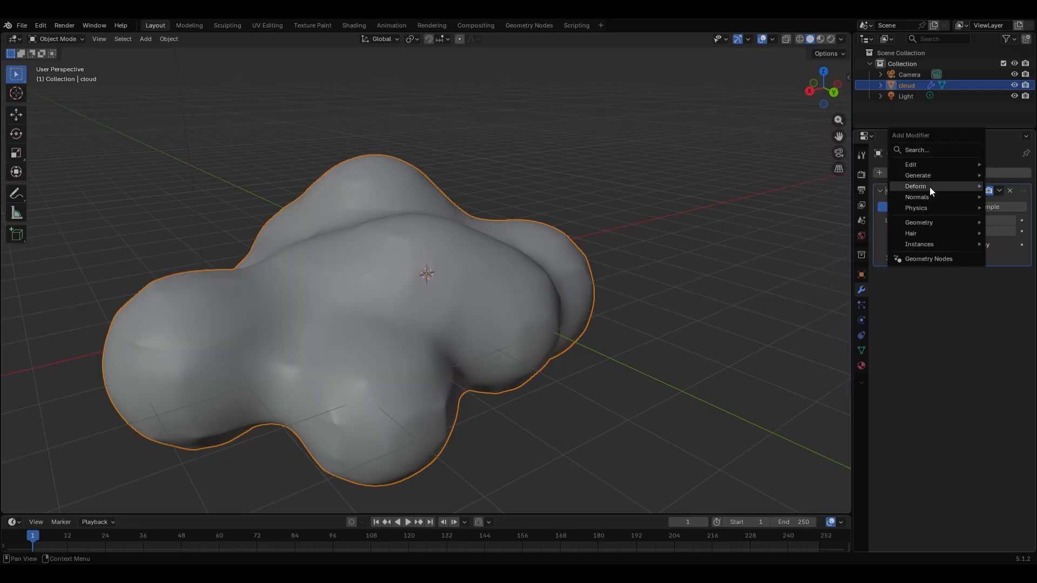
mouse_move(928, 186)
click(817, 219)
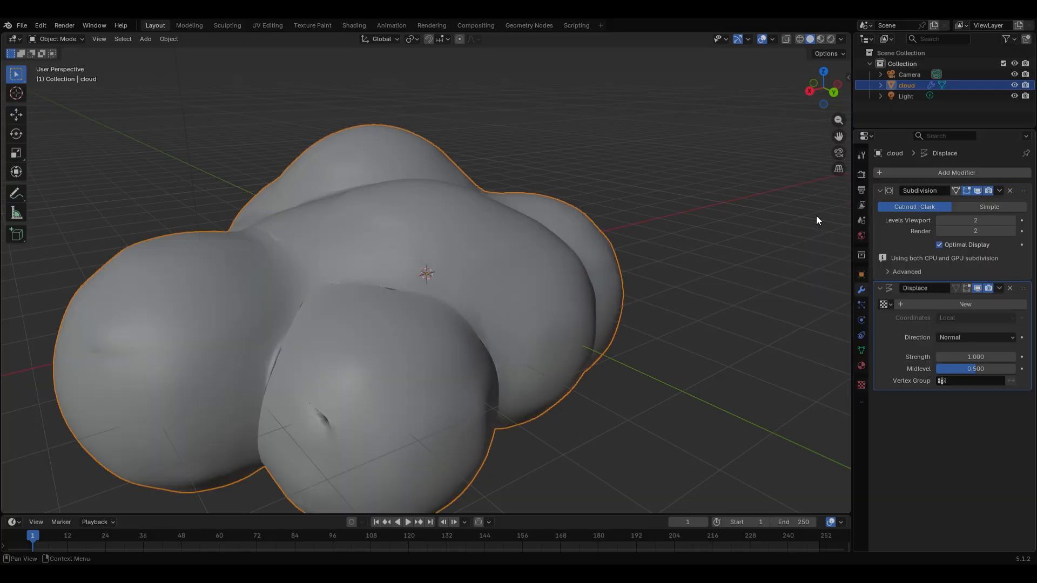
- Create a new Clouds texture for the Displace modifier and set its size to 1.28
click(860, 376)
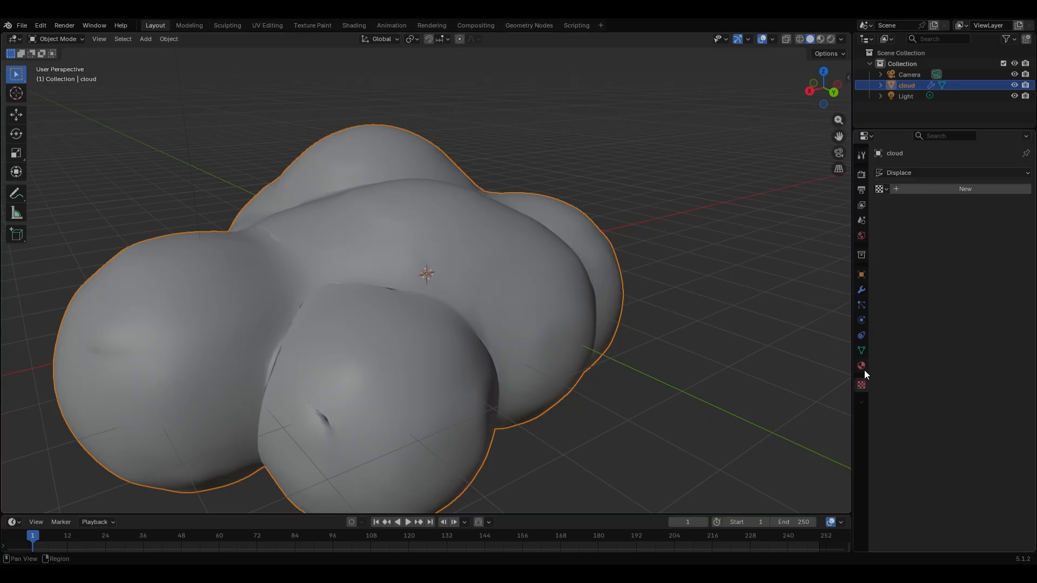
click(934, 189)
click(934, 206)
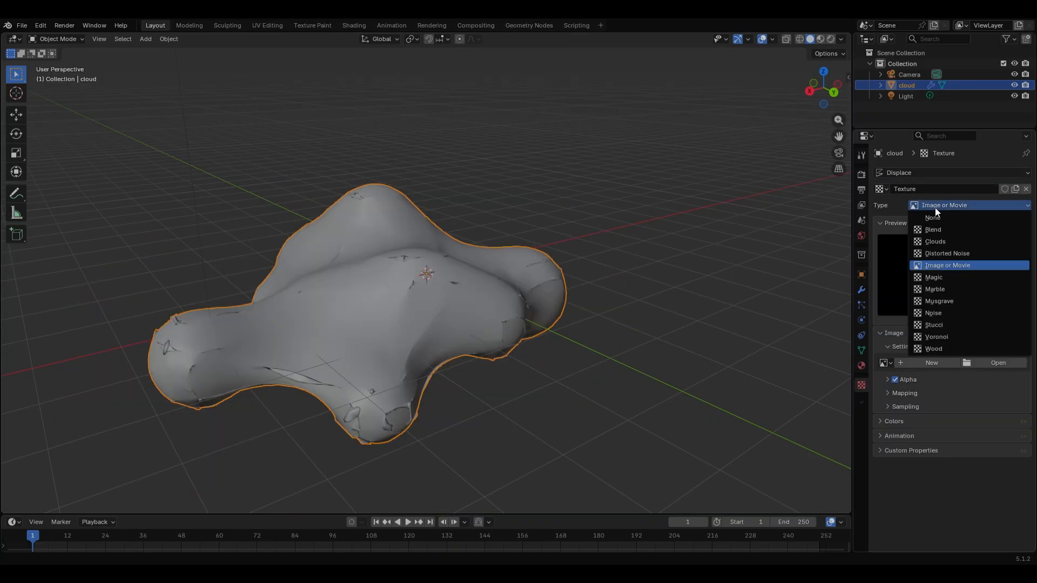
click(941, 242)
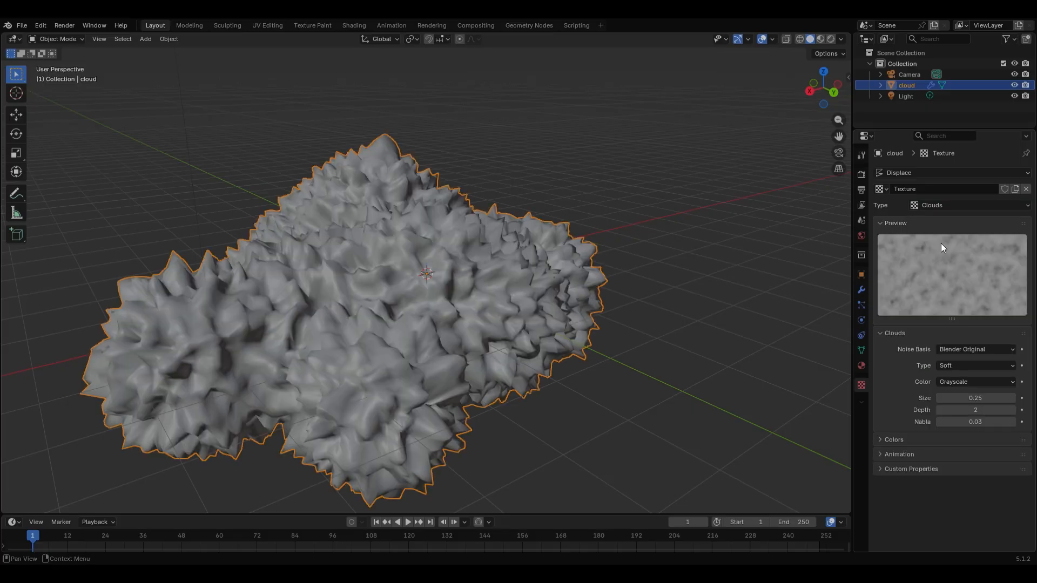
mouse_move(974, 397)
mouse_down()
mouse_move(1026, 397)
mouse_move(980, 398)
mouse_move(991, 397)
mouse_up()
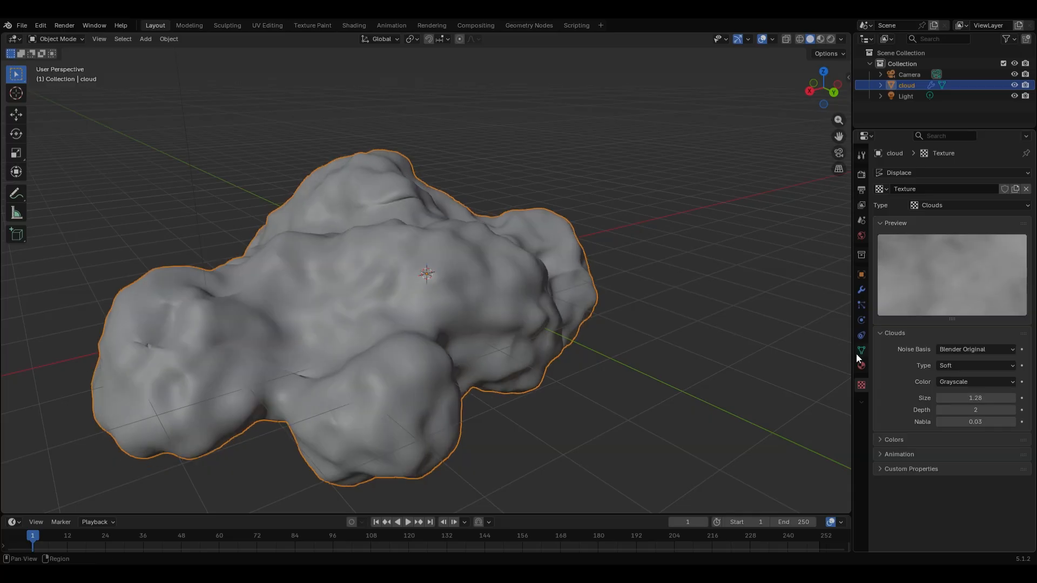
- Set the Displace modifier's strength to -0.300 and check the cloud from several sides
click(862, 290)
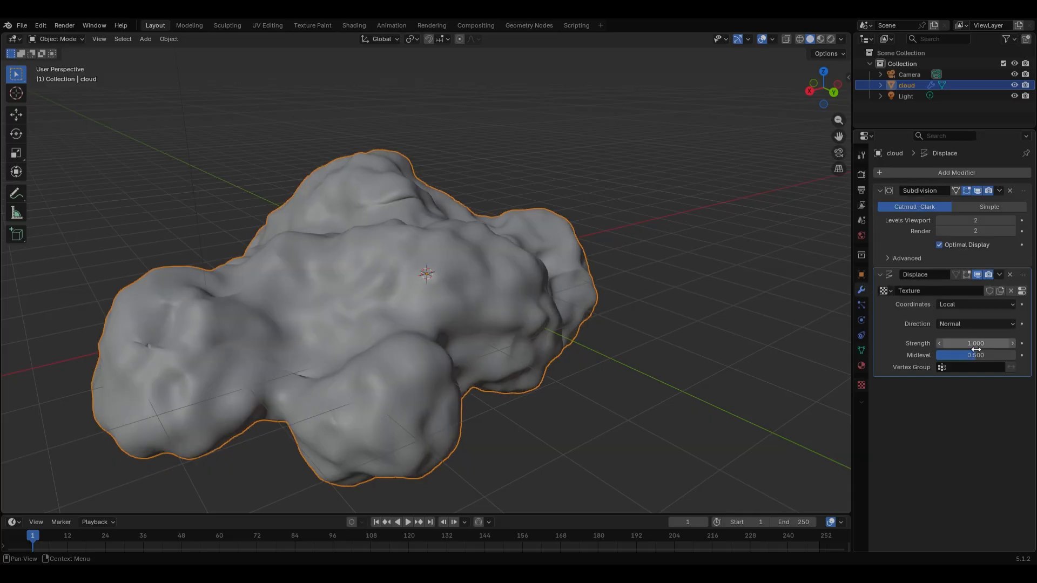
drag(975, 343, 913, 344)
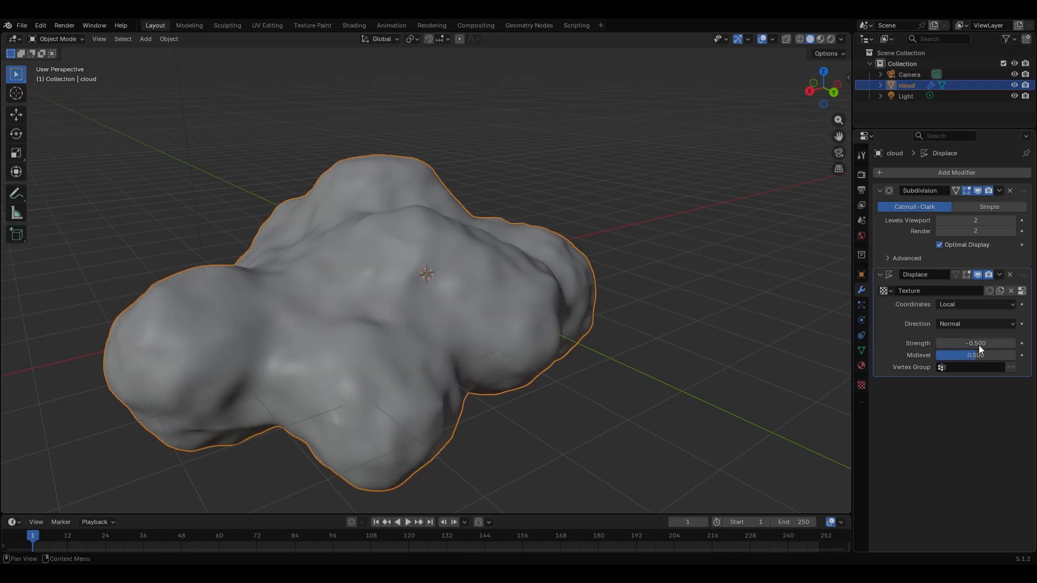
scroll(542, 292, down, 1)
middle_drag(542, 291, 697, 373)
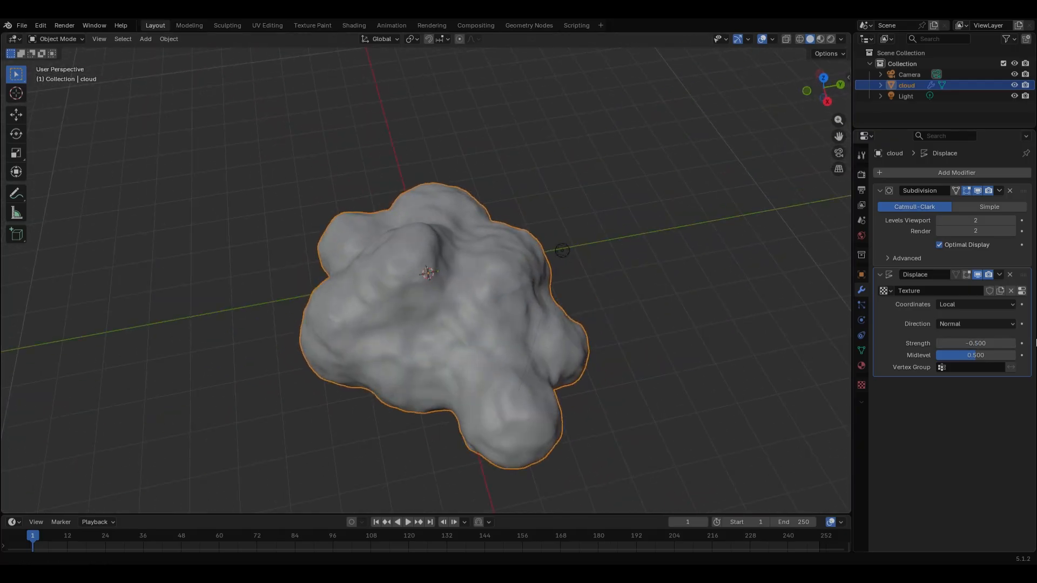
drag(976, 343, 992, 343)
middle_drag(656, 327, 520, 288)
click(619, 323)
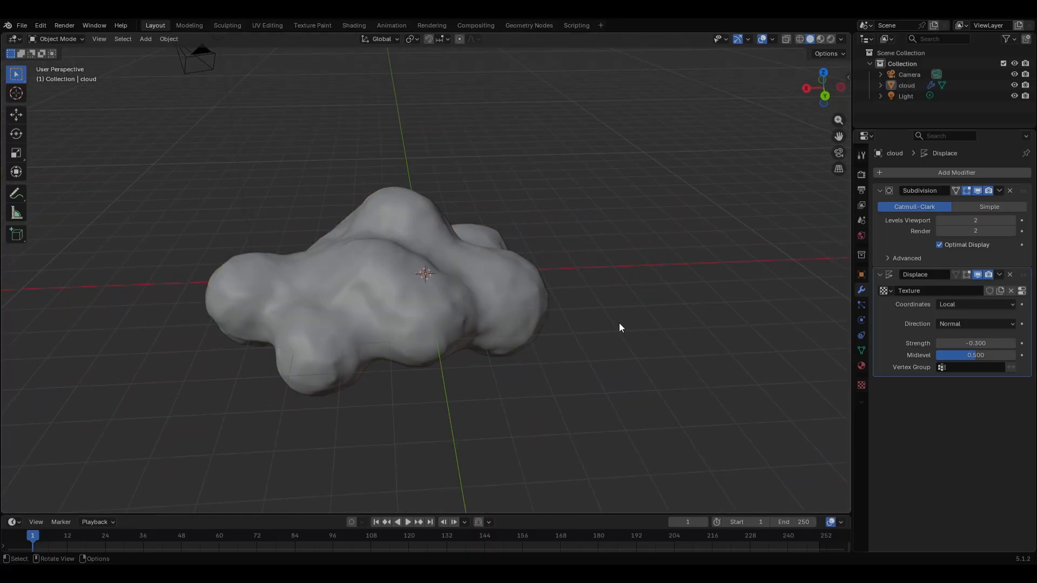
middle_drag(618, 323, 320, 314)
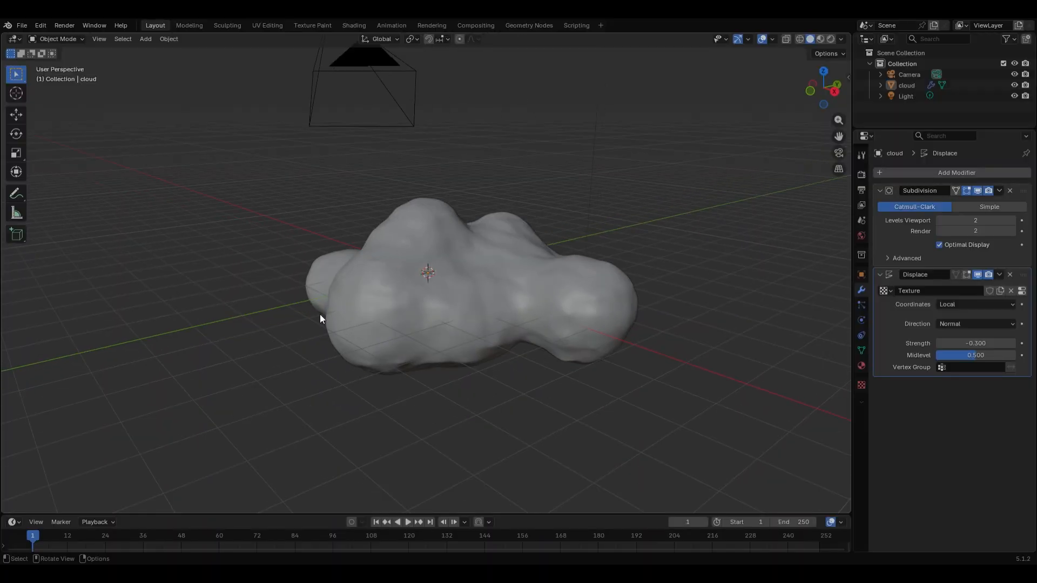
- Fine-tune the size of the cloud's displacement texture and display the World settings
click(860, 384)
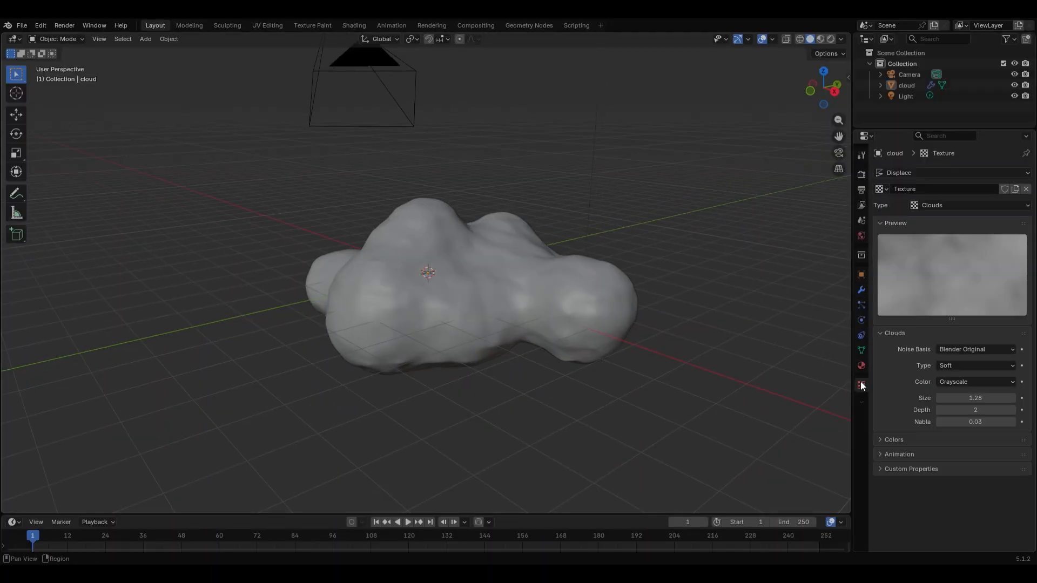
drag(975, 398, 975, 398)
click(861, 236)
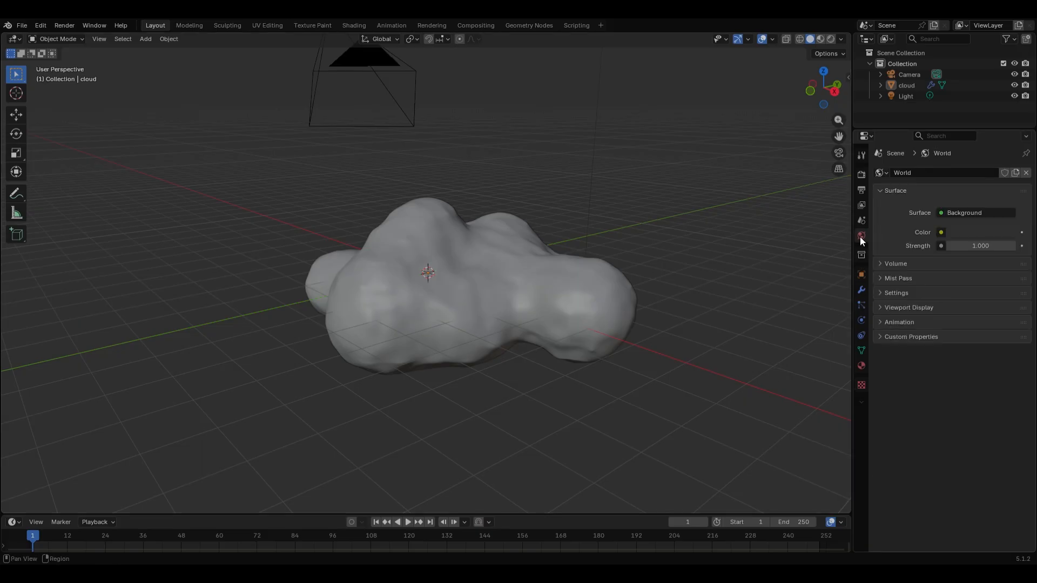
middle_drag(610, 292, 582, 306)
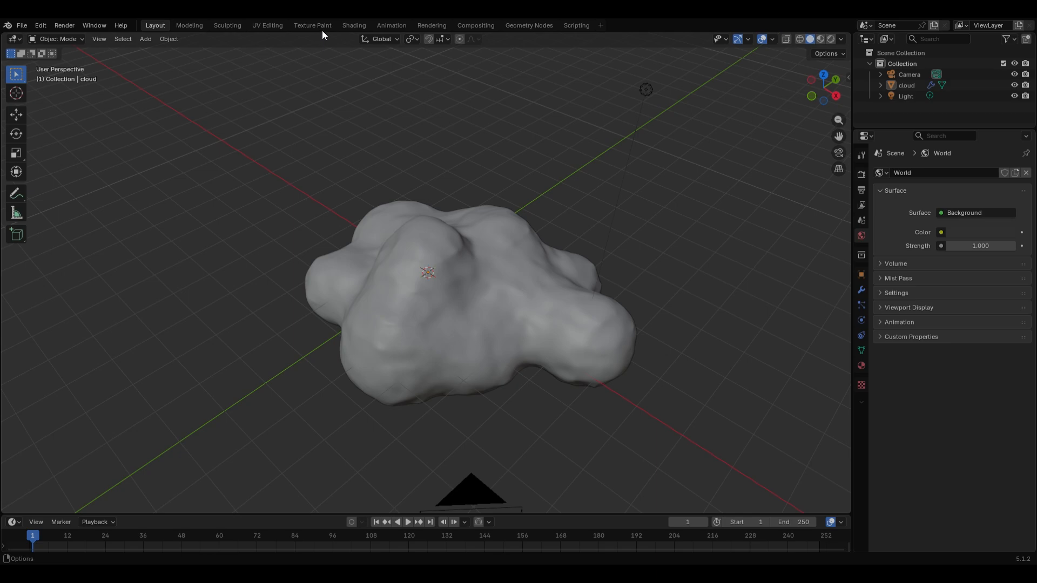
- Switch to the Shading workspace, create a new material on the cloud and name it "cloud material"
click(340, 24)
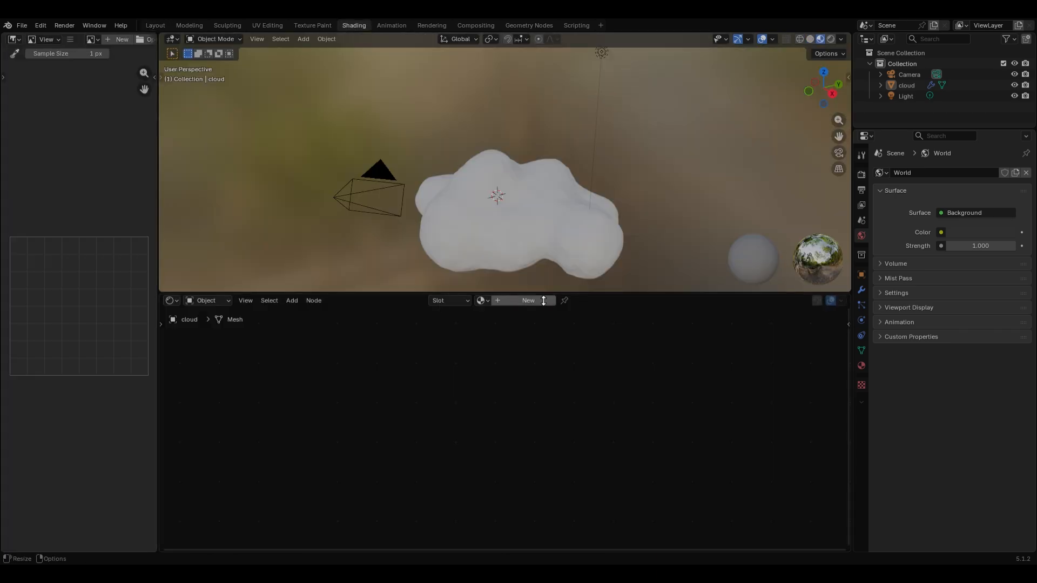
click(526, 300)
click(510, 300)
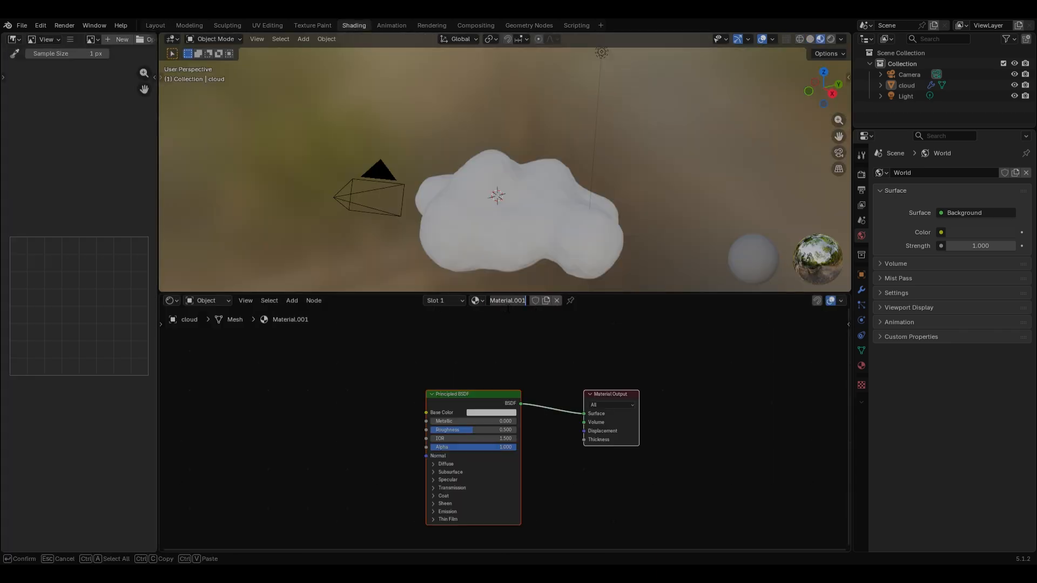
key(ctrl+a)
key(BackSpace)
key(Return)
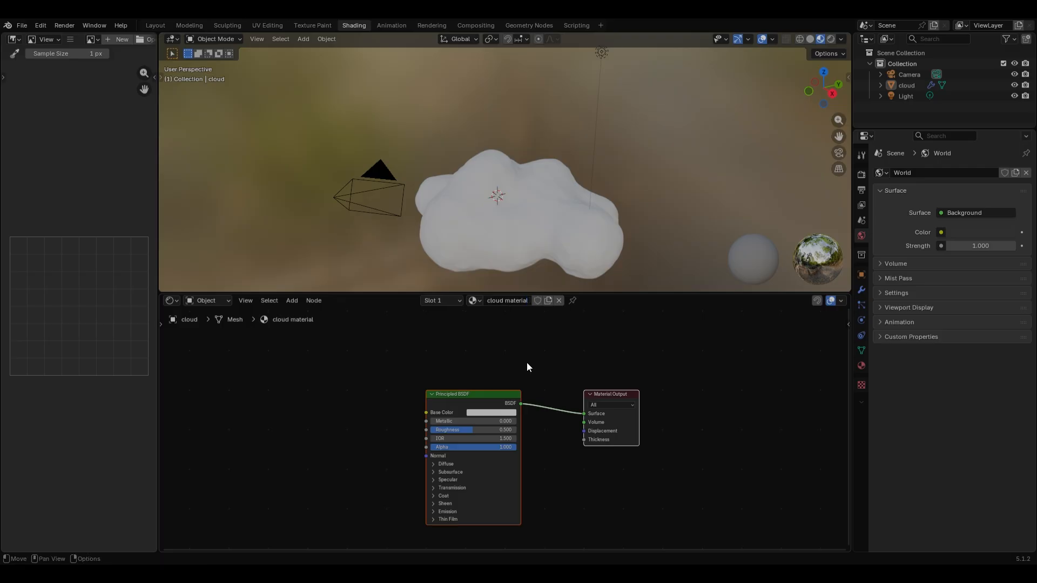
scroll(527, 363, up, 2)
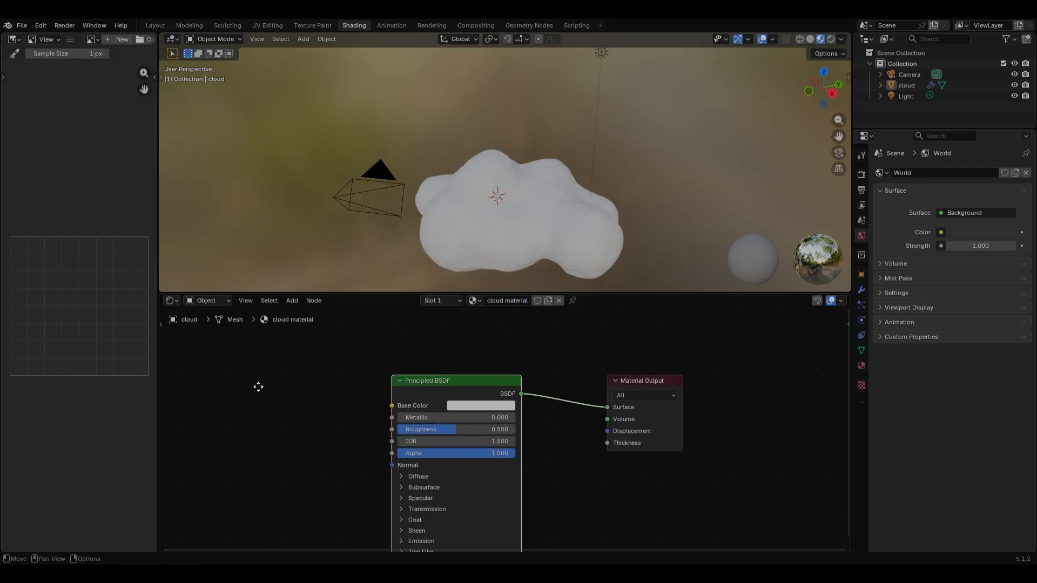
- Replace the Principled BSDF with a Principled Volume node connected to the Material Output's Volume input
middle_drag(257, 385, 255, 340)
key(Delete)
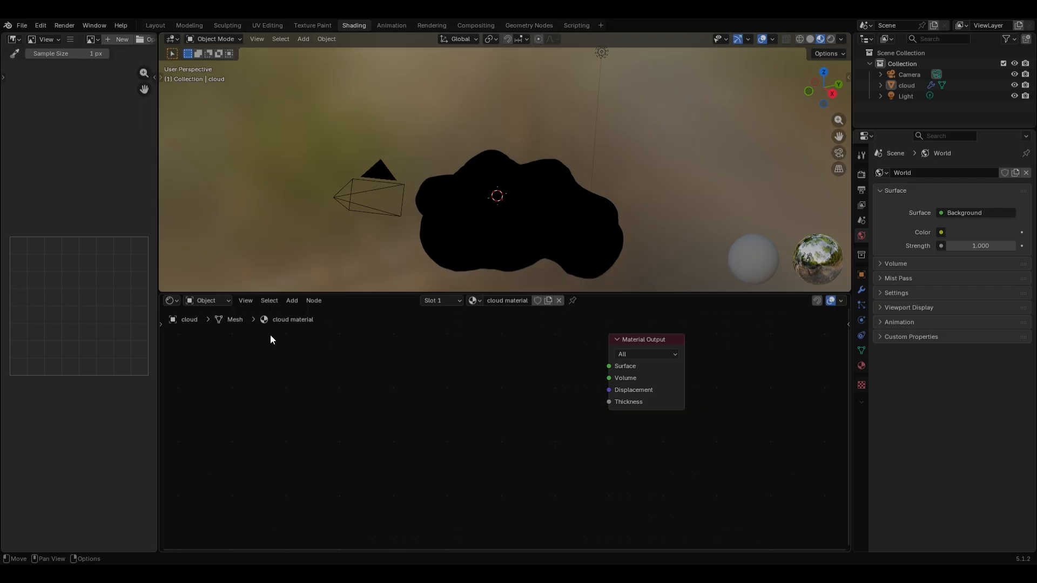
key(shift+a)
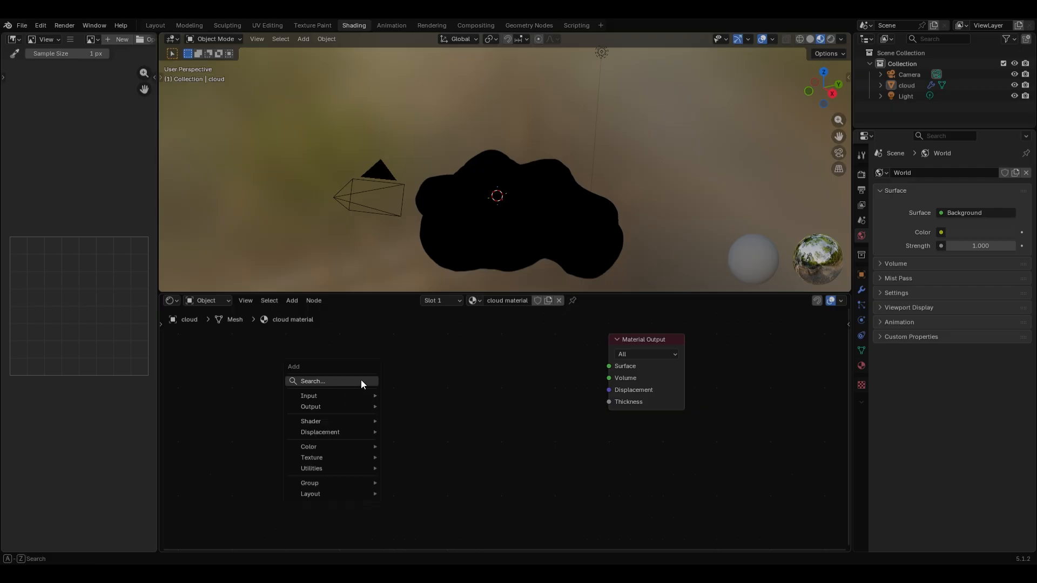
mouse_move(338, 422)
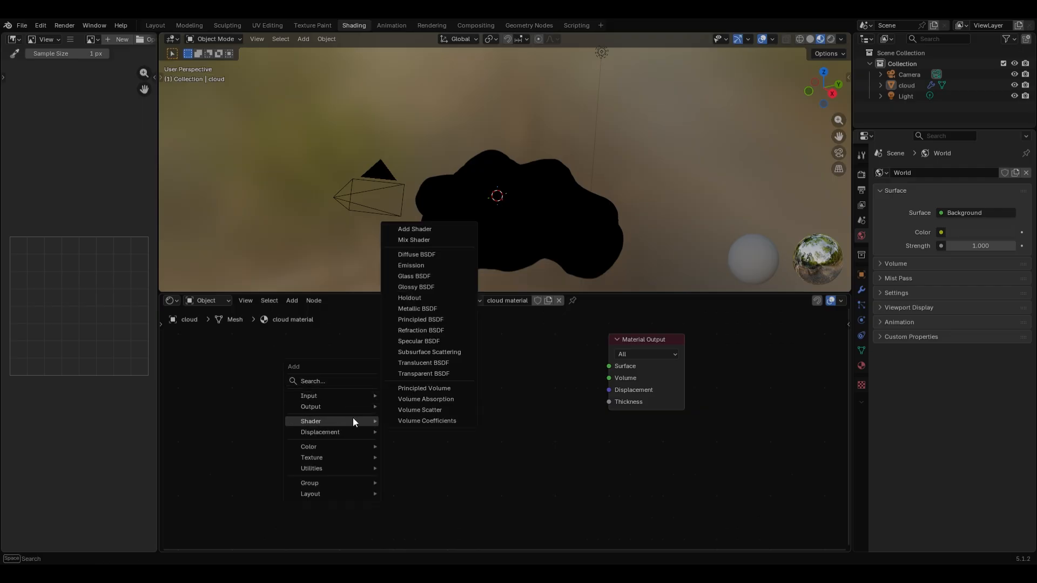
click(416, 390)
click(393, 336)
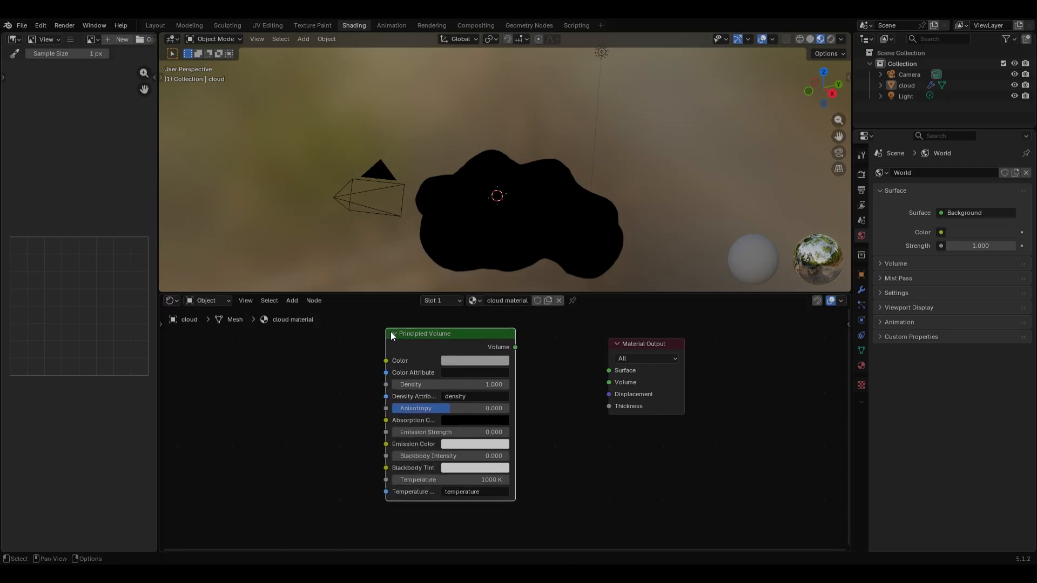
key(Home)
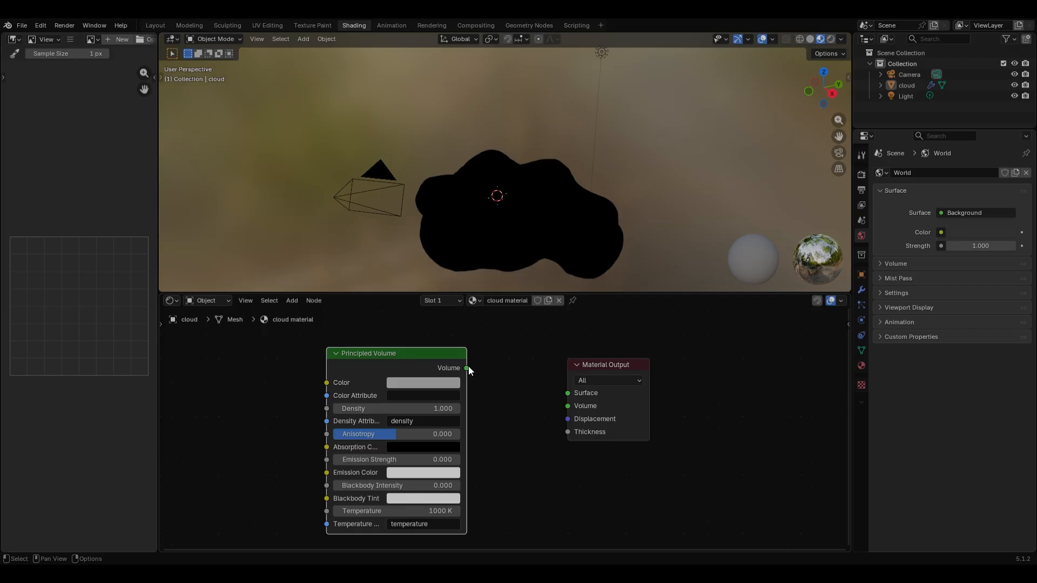
drag(468, 369, 567, 405)
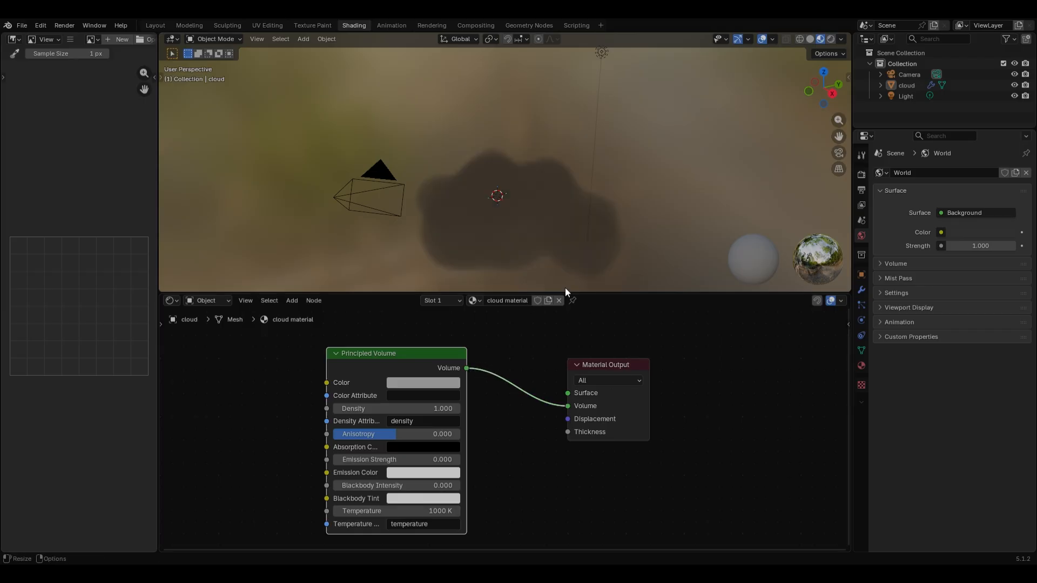
- Add a Noise Texture node ahead of the Principled Volume, leaving a gap between the two nodes
middle_drag(565, 287, 539, 199)
click(510, 357)
middle_drag(490, 360, 627, 351)
scroll(602, 354, down, 1)
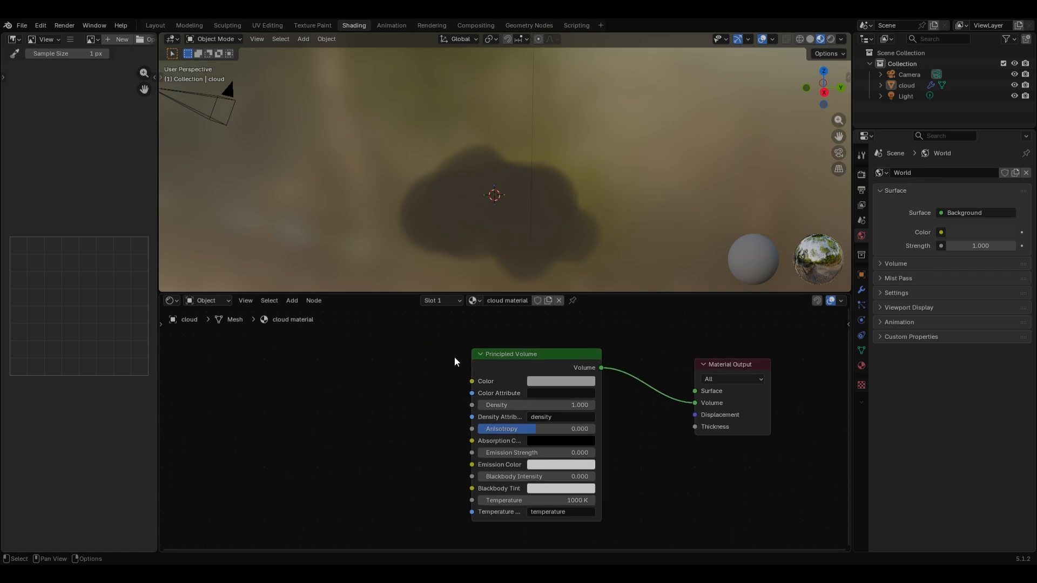
middle_drag(454, 362, 530, 387)
scroll(516, 384, down, 1)
click(292, 300)
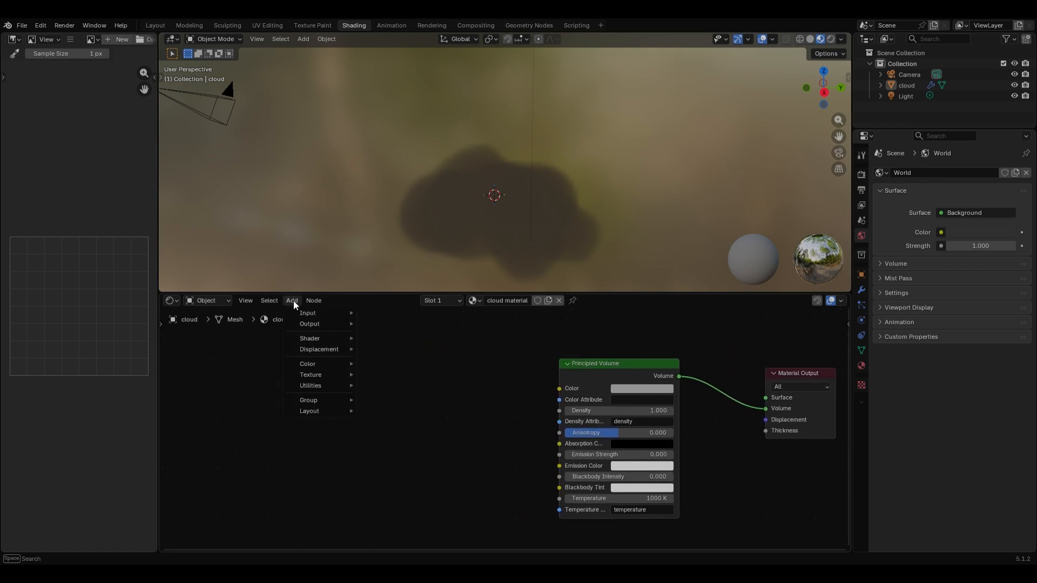
mouse_move(303, 377)
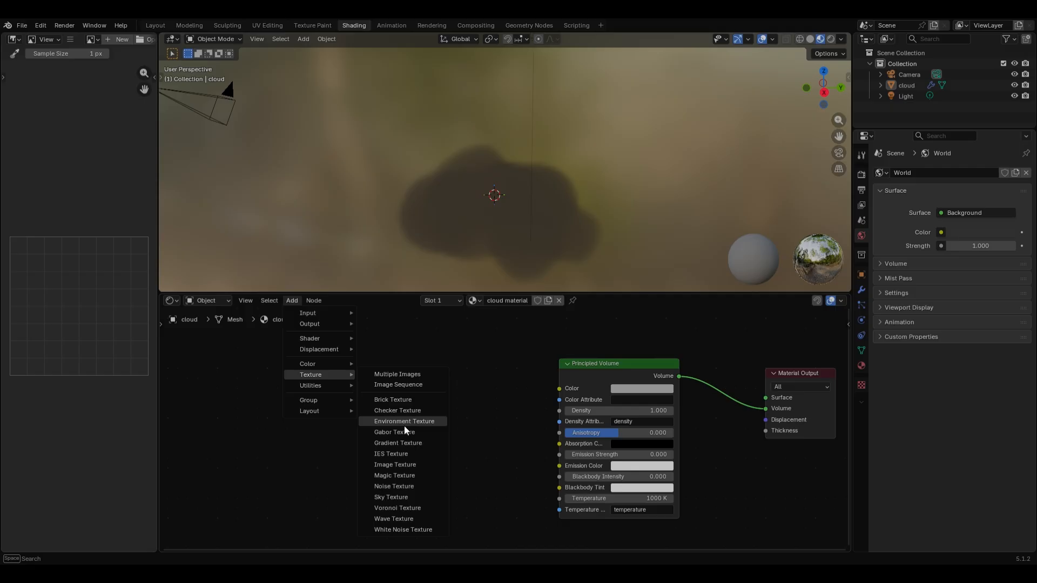
click(385, 487)
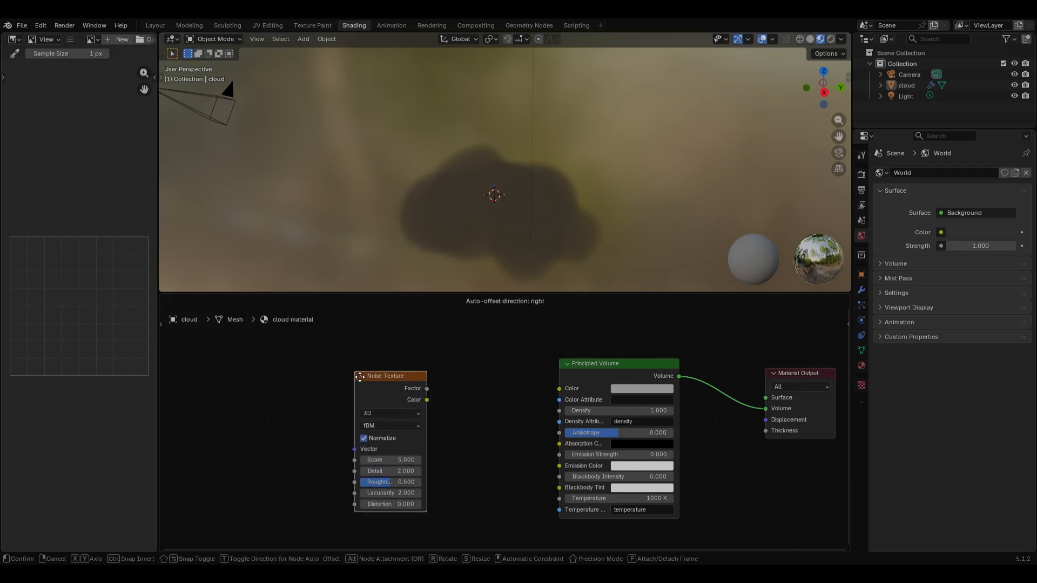
click(359, 375)
- Add a Texture Coordinate node and connect its Generated output to the Noise Texture's Vector input
click(293, 301)
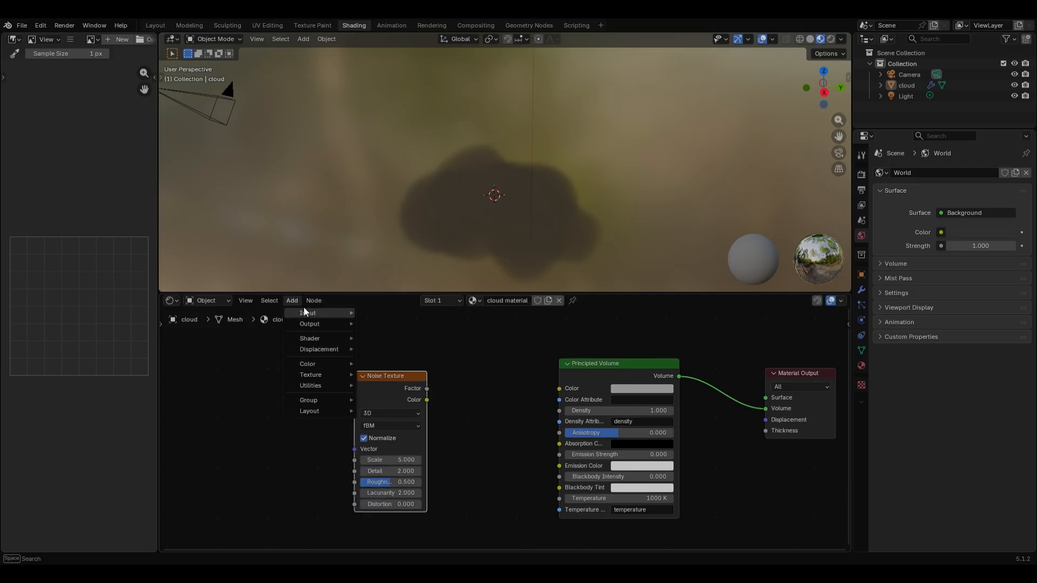
mouse_move(311, 313)
click(404, 272)
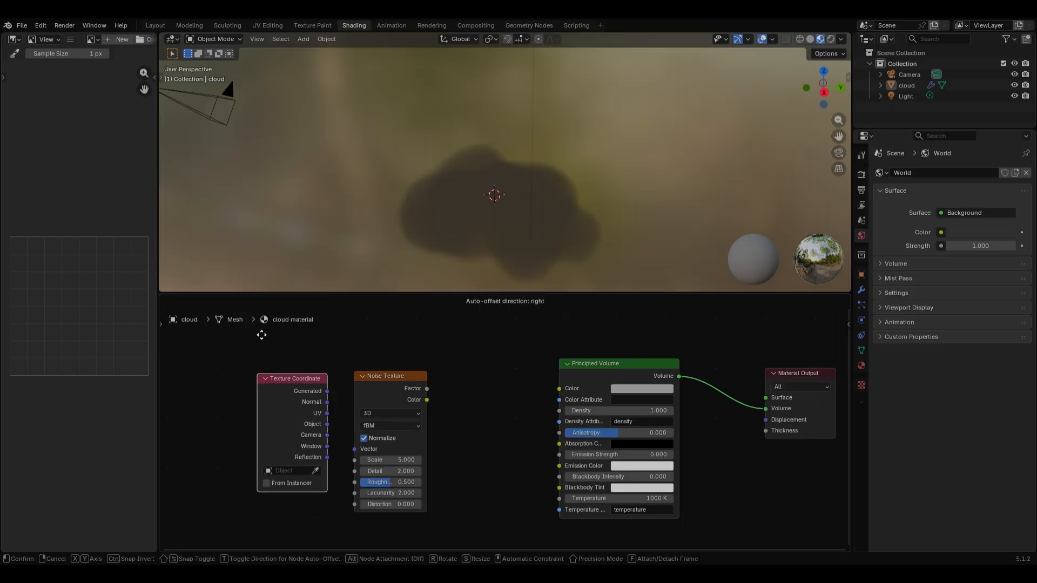
click(205, 343)
middle_drag(299, 379, 383, 364)
scroll(382, 378, up, 3)
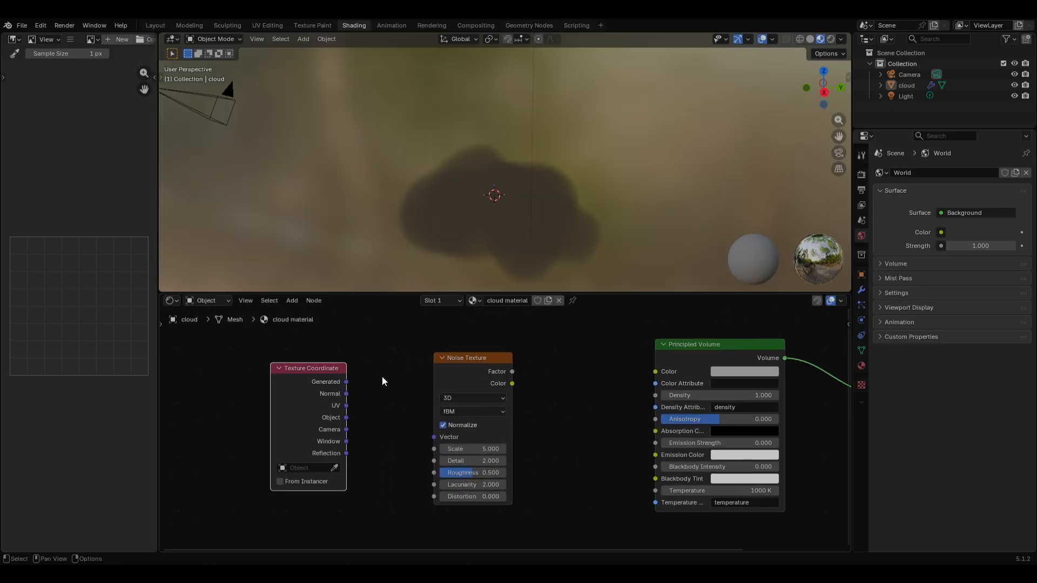
drag(320, 375, 421, 440)
- Insert a Color Ramp fed by the Noise Texture's Color output, linking its Color output to the Principled Volume's Color and Density
middle_drag(607, 419, 513, 426)
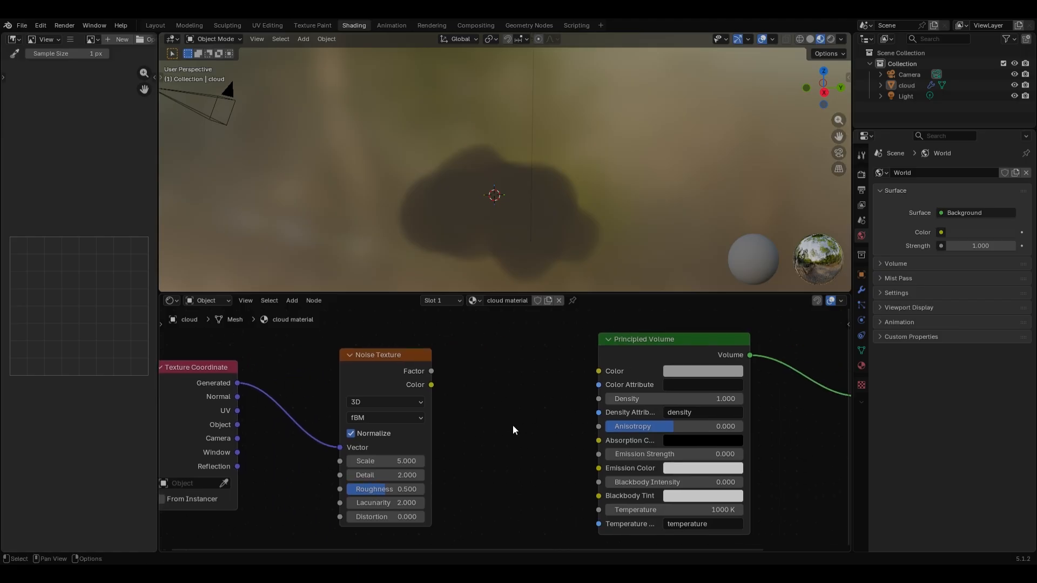
key(shift+a)
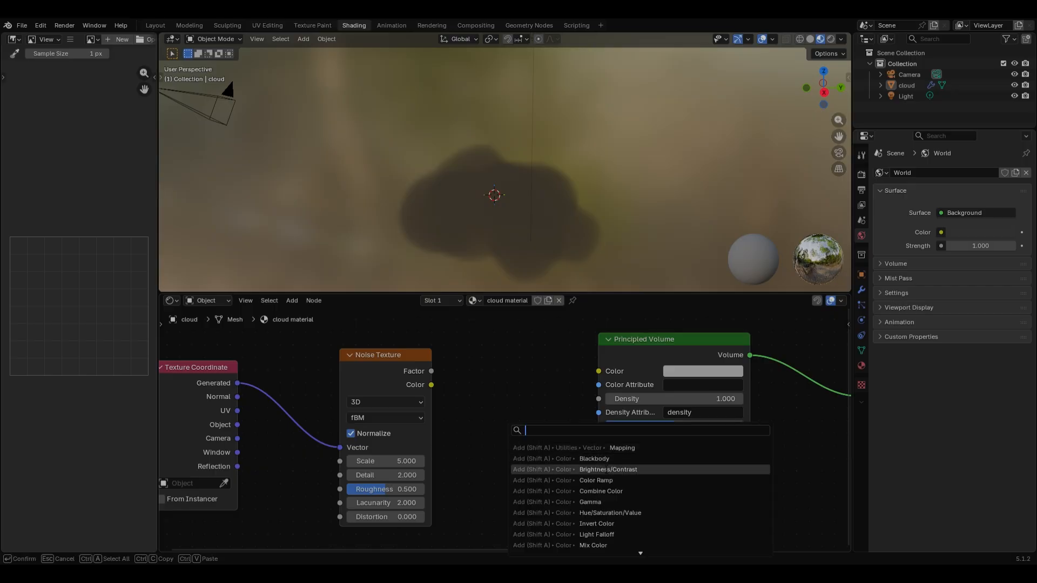
click(597, 480)
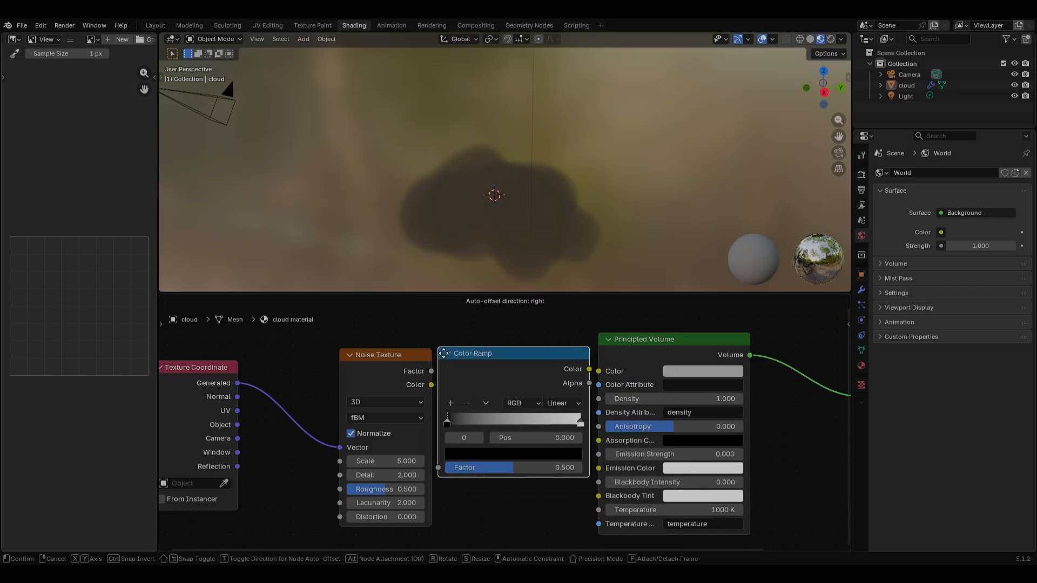
click(440, 352)
drag(393, 356, 369, 359)
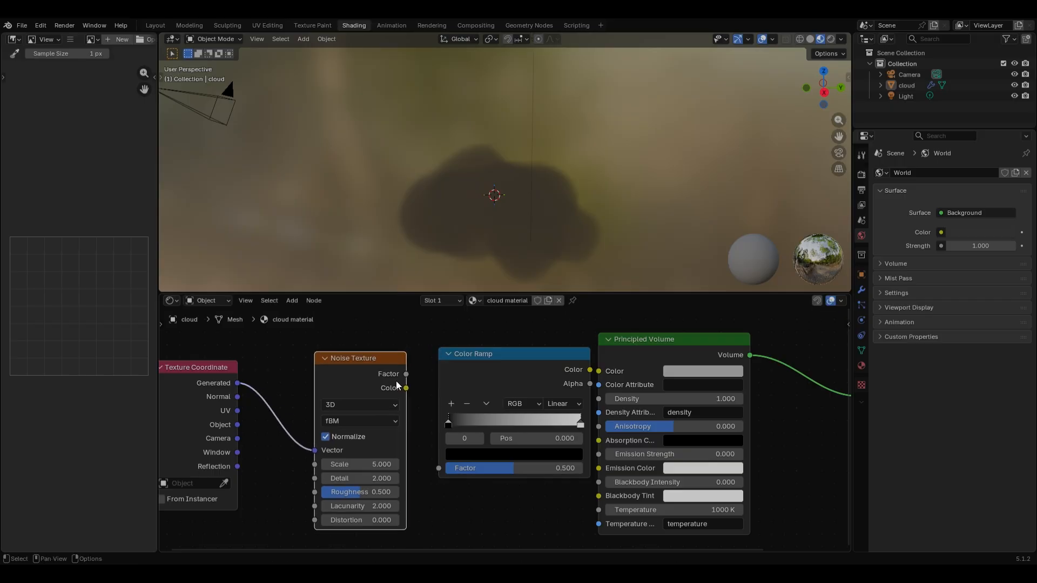
drag(405, 388, 437, 470)
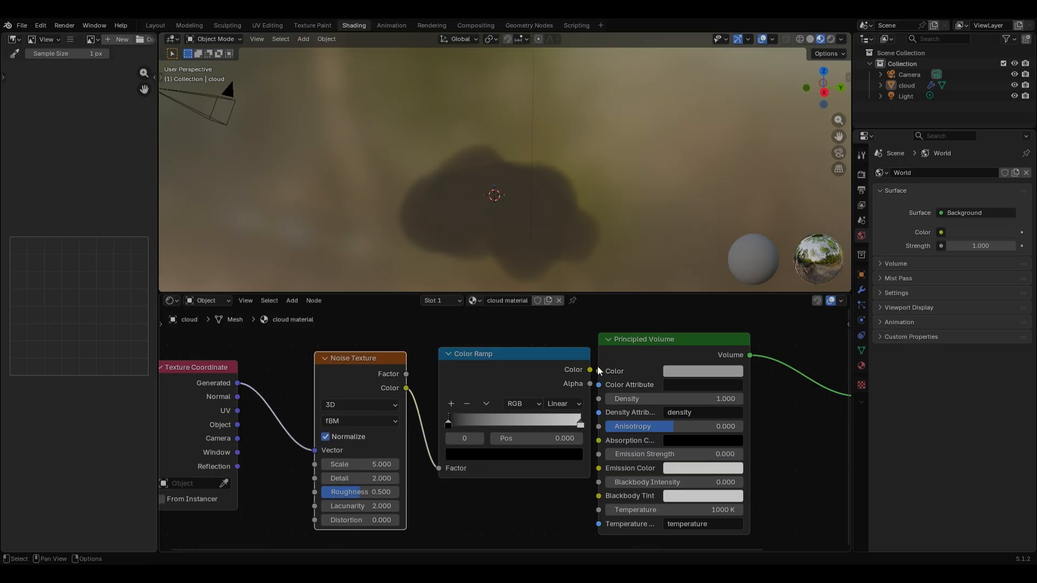
drag(578, 359, 594, 404)
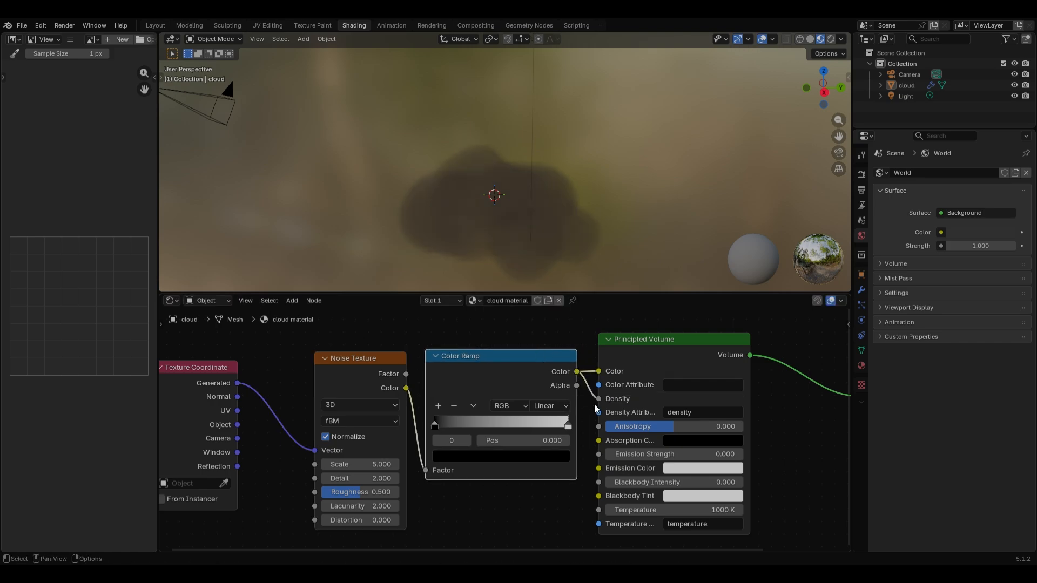
- Move the Color Ramp's black stop to position 0.341 and check the cloud's volume
scroll(532, 189, up, 2)
middle_drag(548, 164, 480, 175)
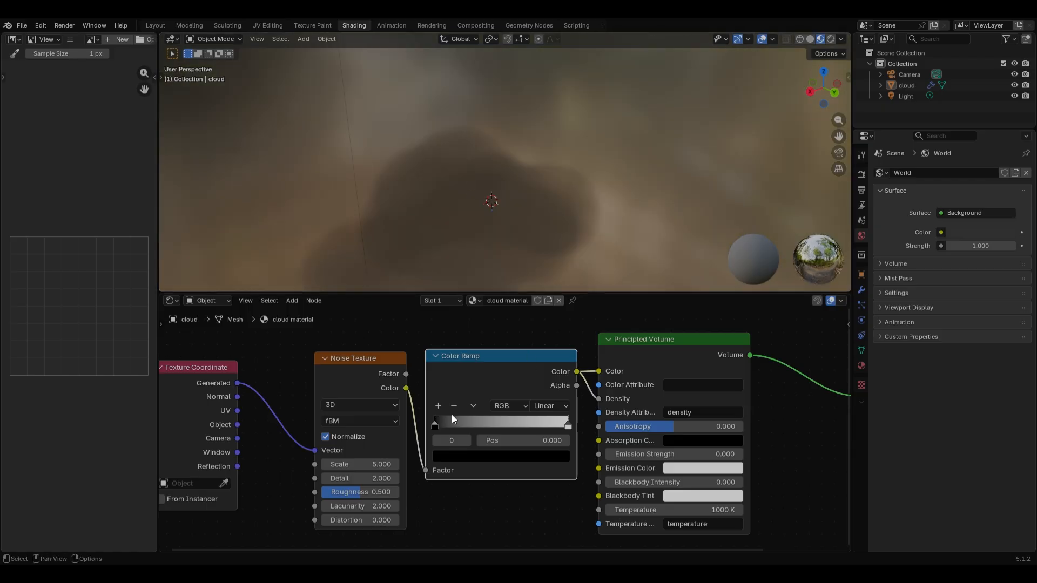
drag(435, 426, 481, 423)
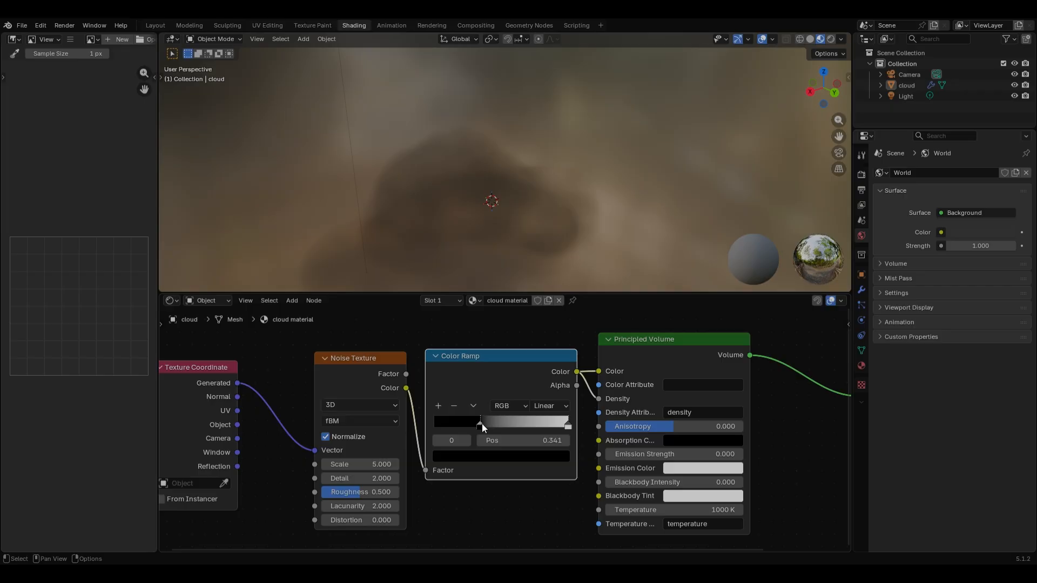
scroll(508, 226, down, 2)
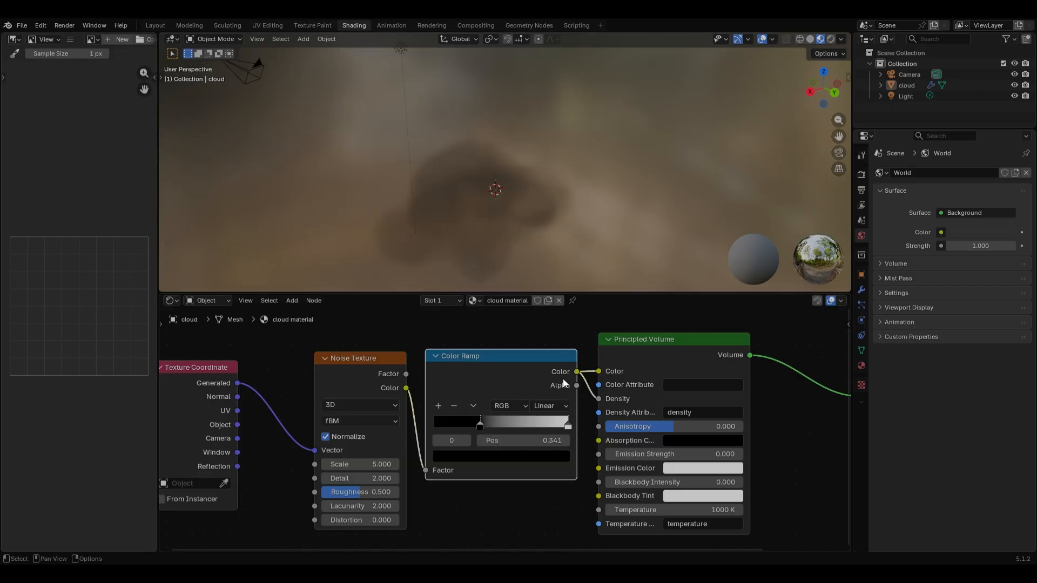
middle_drag(564, 255, 517, 242)
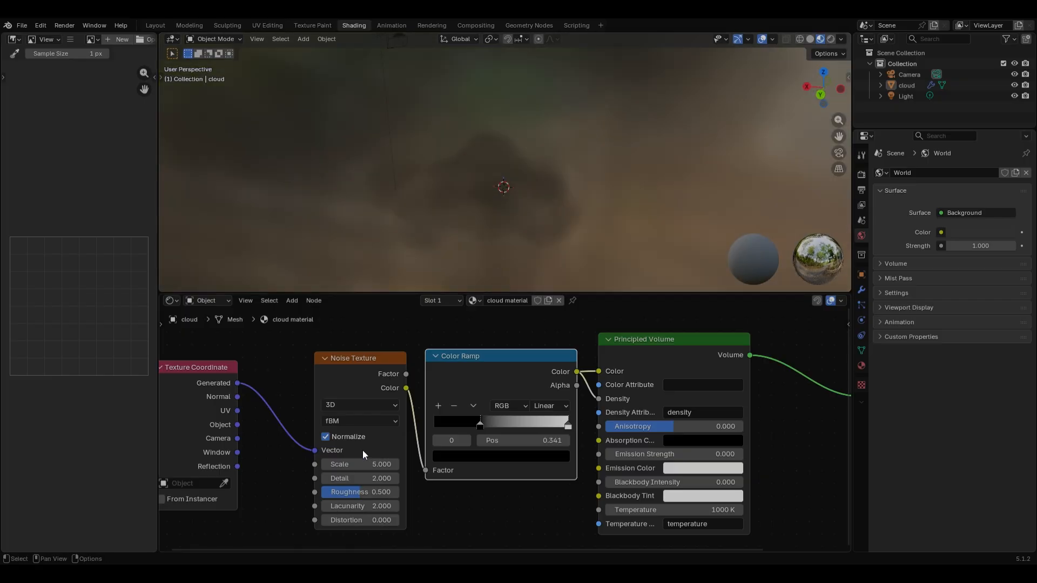
- Show the viewport in rendered shading, assign a Sky Texture to the World background color and check the cloud
click(830, 40)
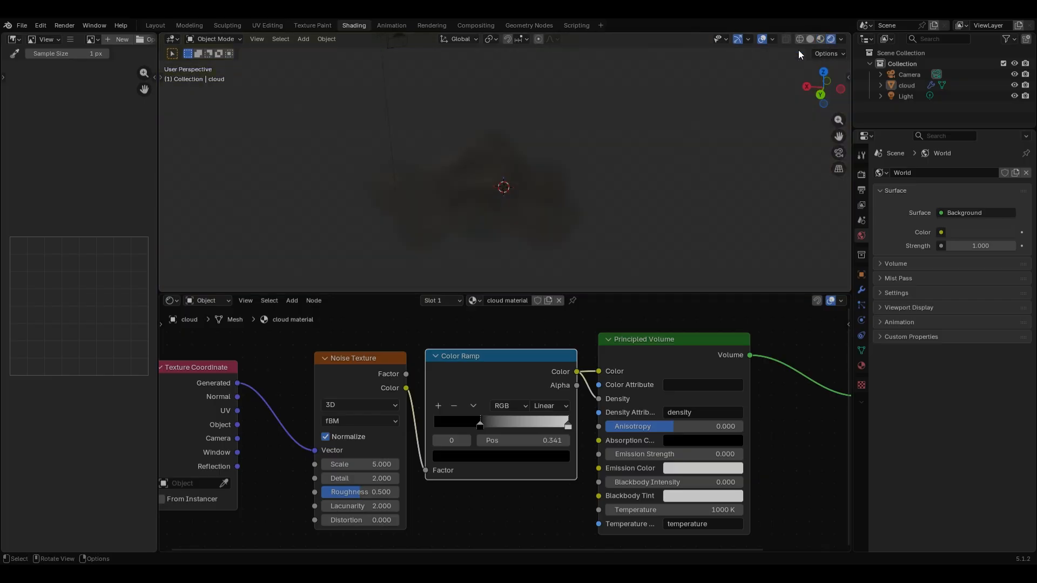
middle_drag(633, 169, 669, 200)
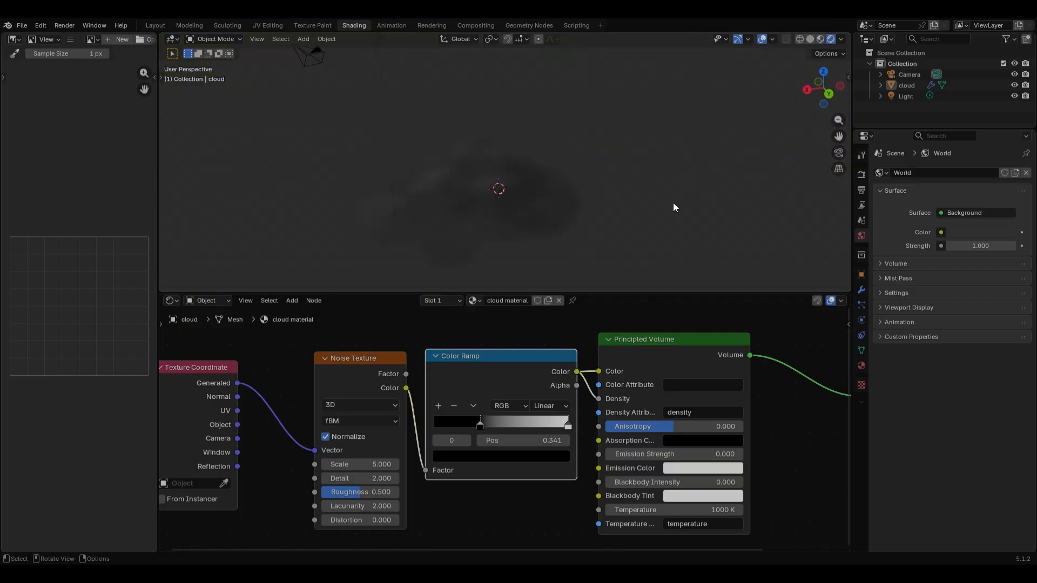
click(941, 232)
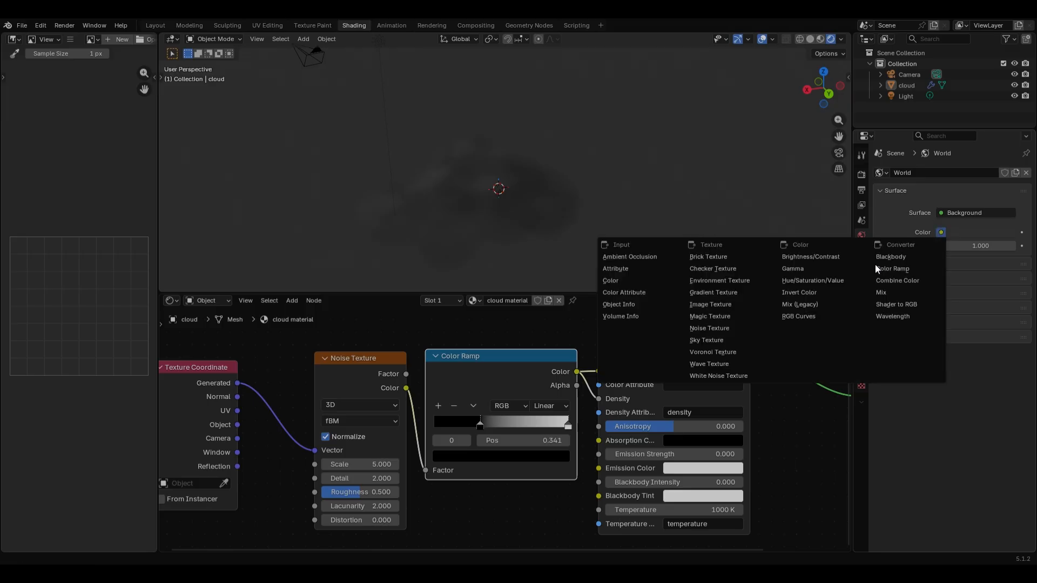
click(713, 340)
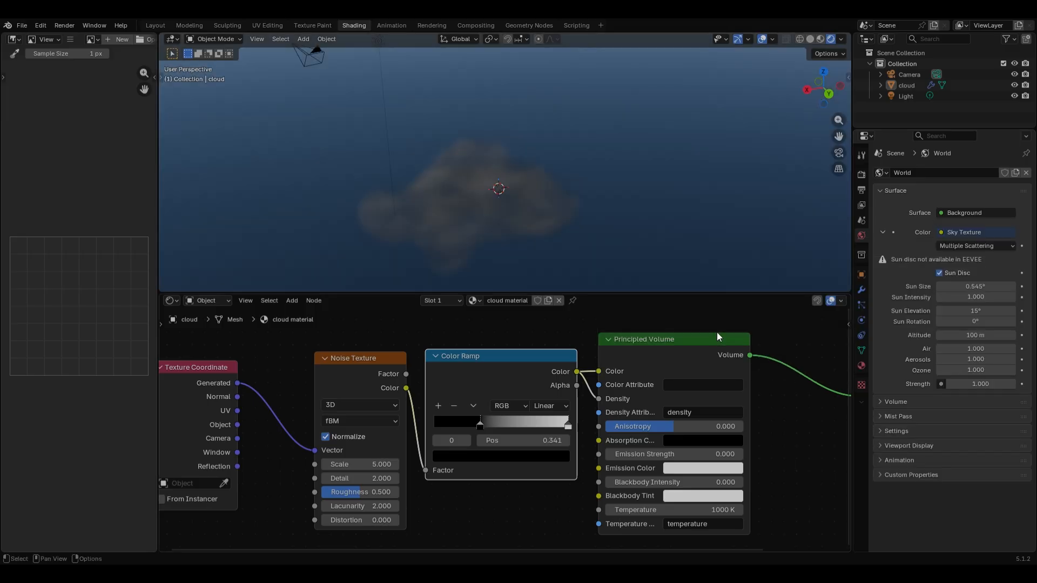
scroll(523, 200, up, 4)
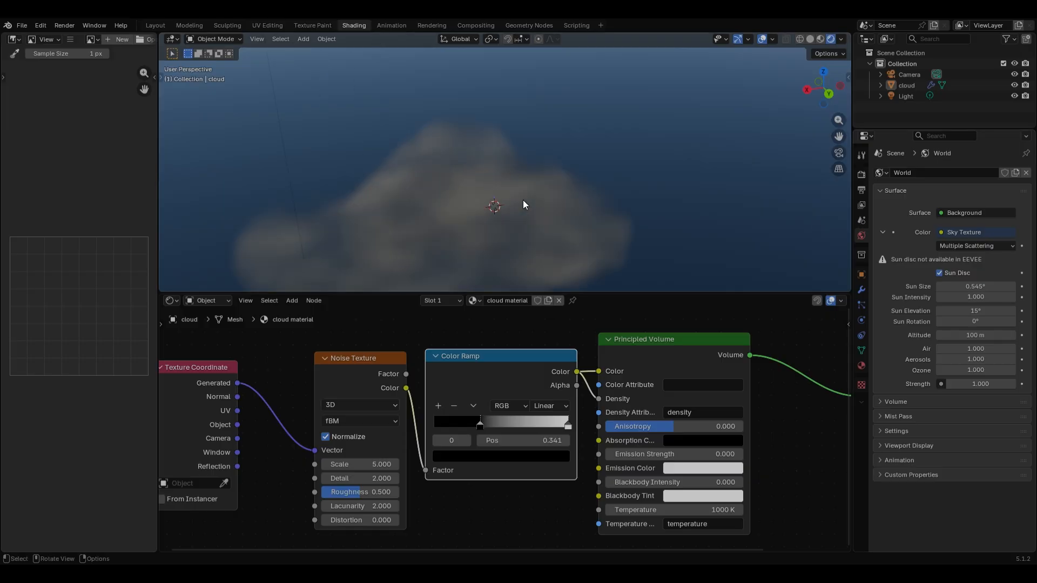
middle_drag(523, 200, 487, 188)
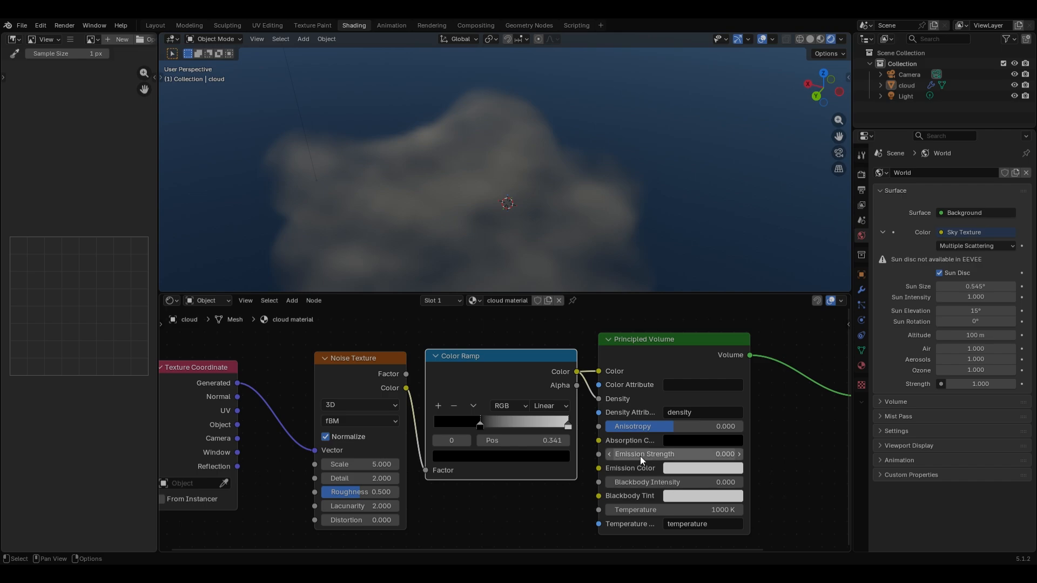
- Set the Principled Volume's emission strength to 0.100 and move the Color Ramp's black stop to 0.405
drag(643, 459, 670, 459)
scroll(581, 225, down, 3)
middle_drag(581, 225, 639, 215)
drag(480, 429, 497, 426)
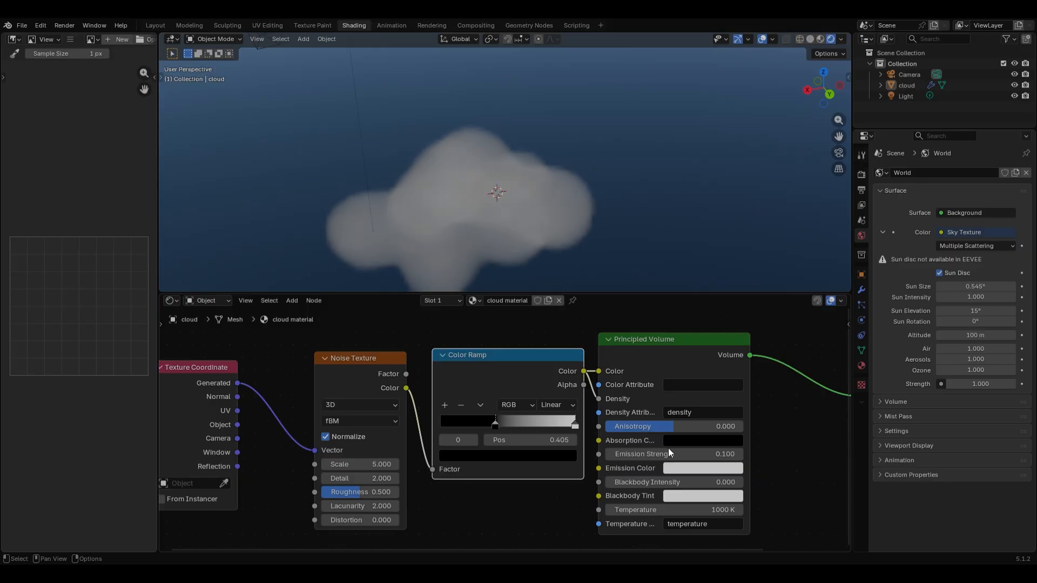
- Set the emission strength to 0.05 and connect the Color Ramp's Color output to the Emission Strength input
double_click(713, 458)
key(BackSpace)
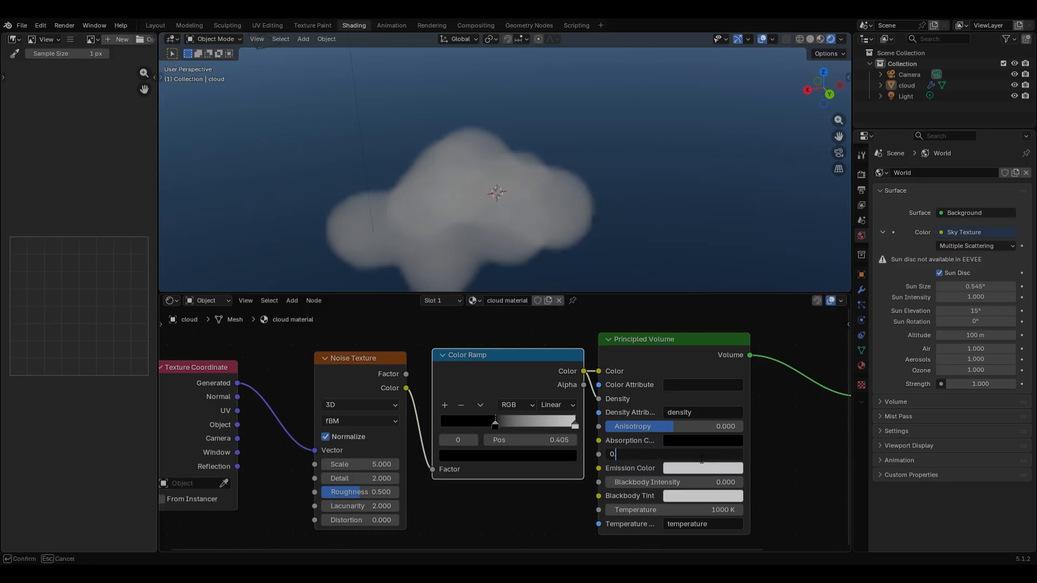
text(05)
key(Return)
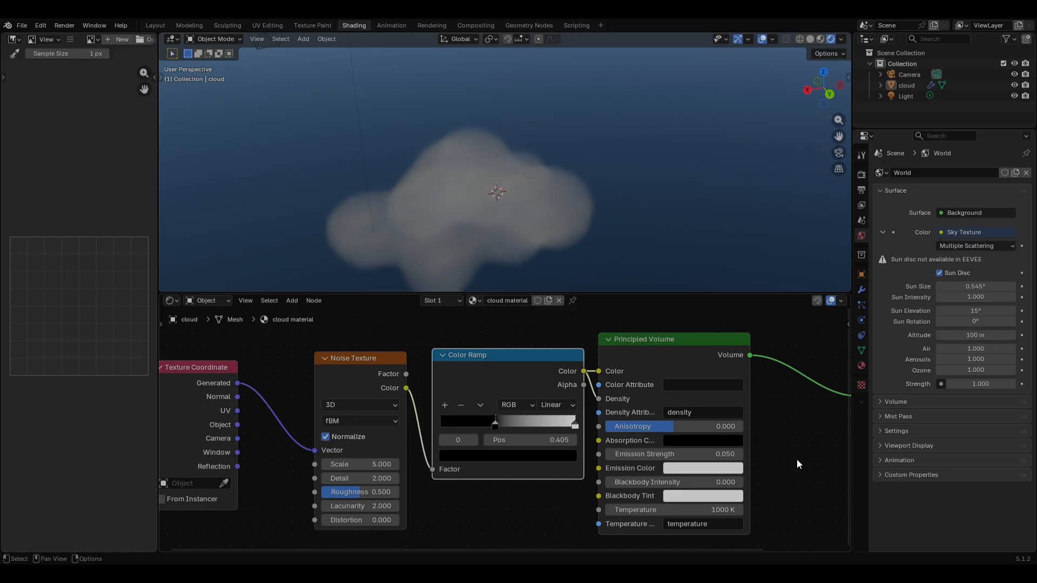
drag(579, 369, 598, 455)
- Examine the rendered cloud against the sky from several sides and distances
middle_drag(567, 261, 611, 180)
scroll(576, 189, up, 5)
scroll(375, 161, down, 6)
scroll(611, 179, up, 6)
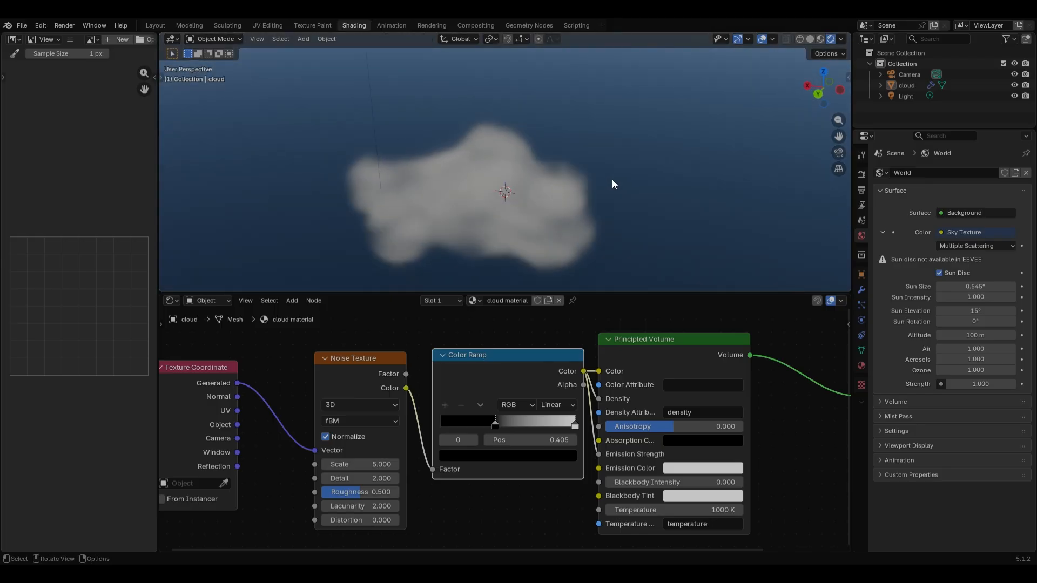
middle_drag(662, 202, 627, 207)
scroll(639, 212, up, 2)
scroll(640, 213, down, 2)
scroll(653, 188, up, 4)
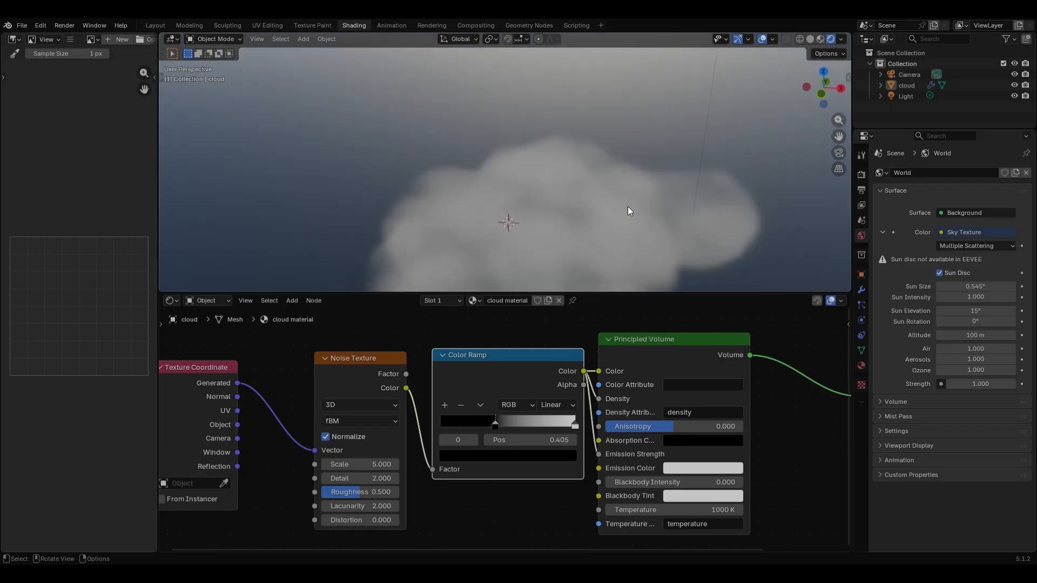
scroll(665, 245, down, 3)
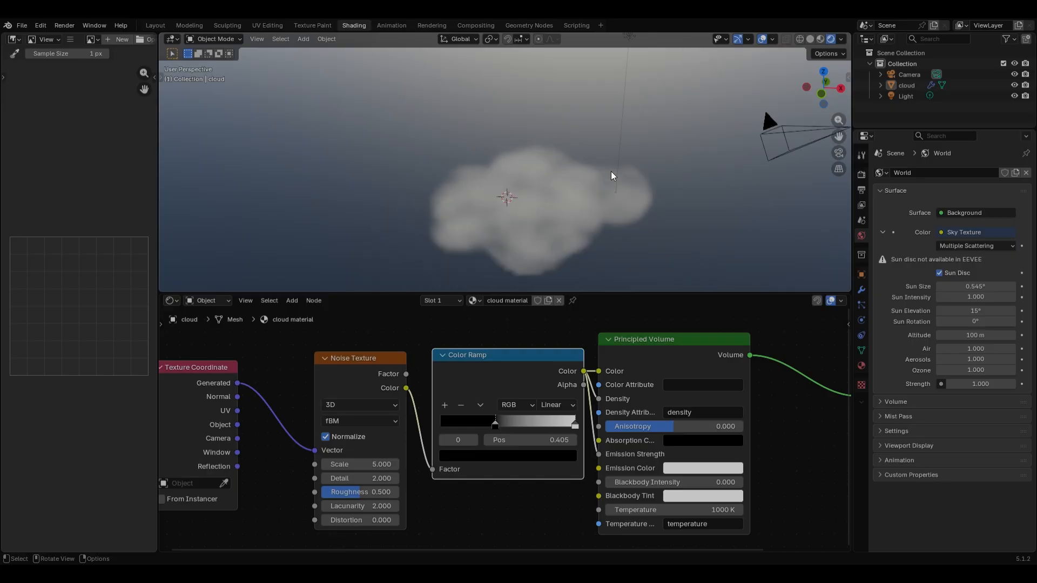
- Enable Raytracing in the EEVEE render settings and check the cloud up close from another side
mouse_move(627, 213)
middle_down()
mouse_move(632, 201)
mouse_move(629, 231)
middle_up()
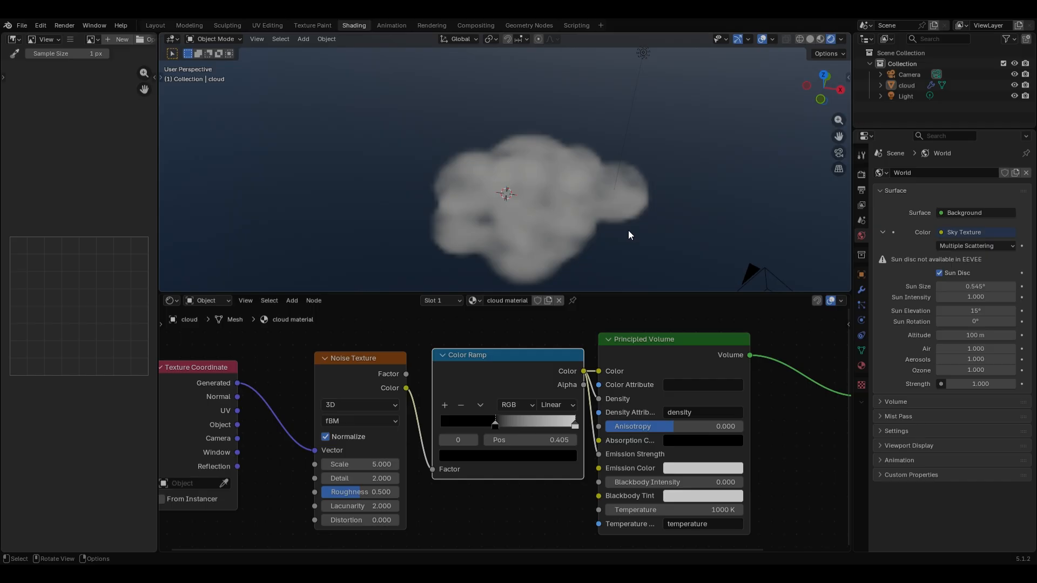
click(862, 173)
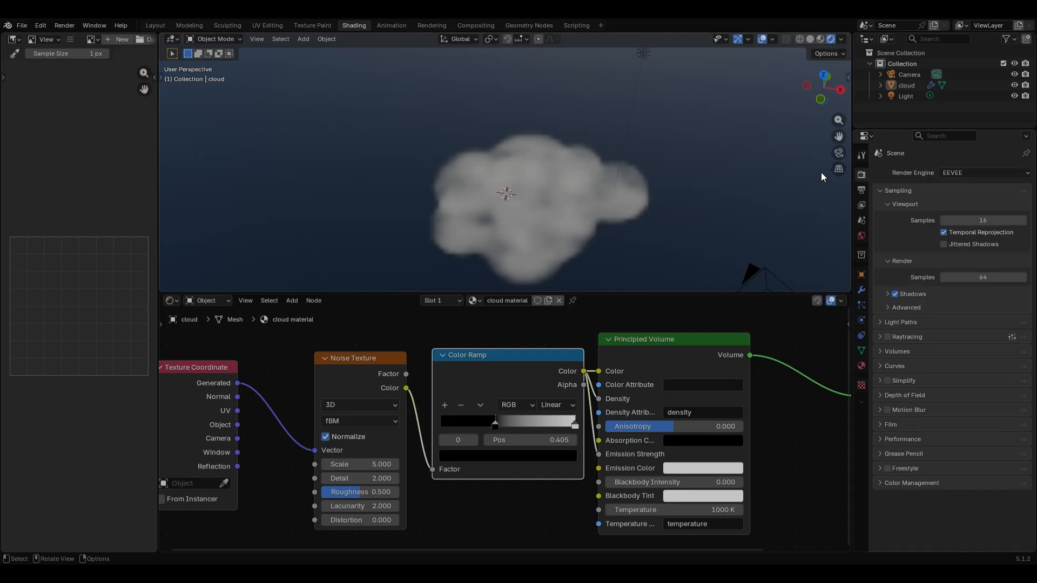
click(887, 338)
scroll(533, 172, up, 3)
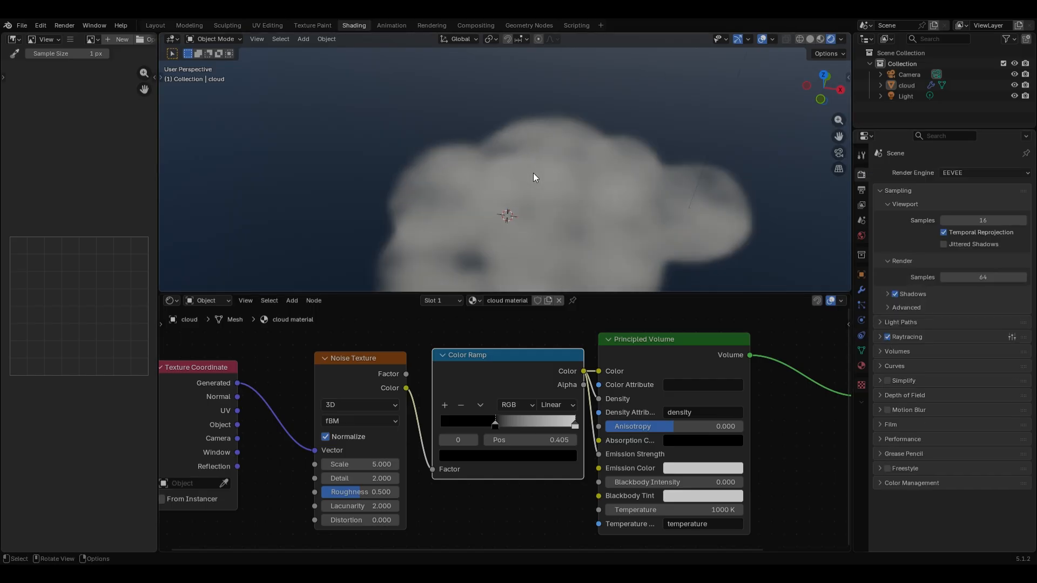
middle_drag(682, 206, 569, 162)
- Switch the render engine to Cycles with GPU Compute as the device and inspect the cloud from several sides
click(954, 172)
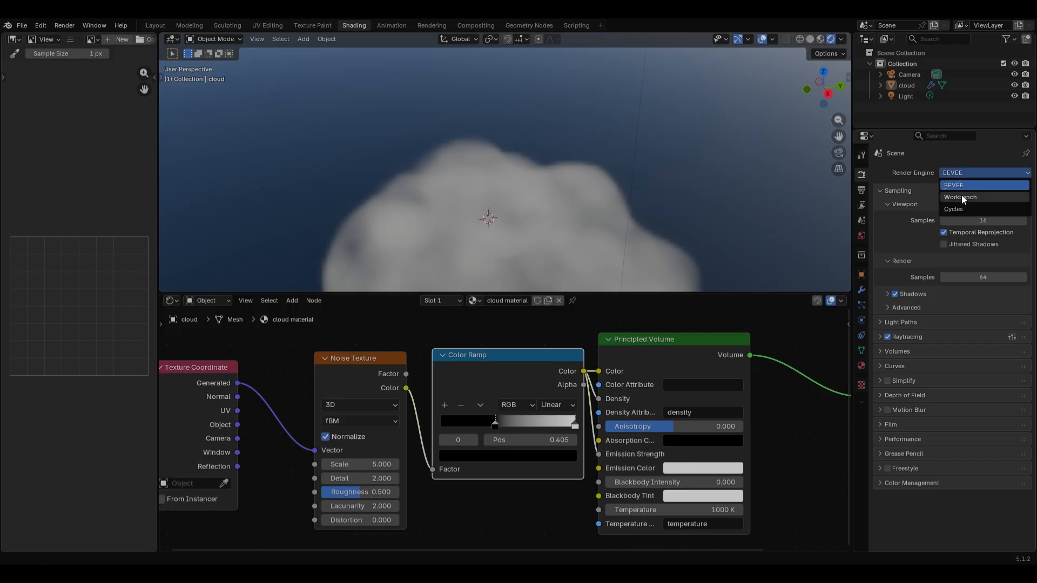
click(962, 196)
click(964, 187)
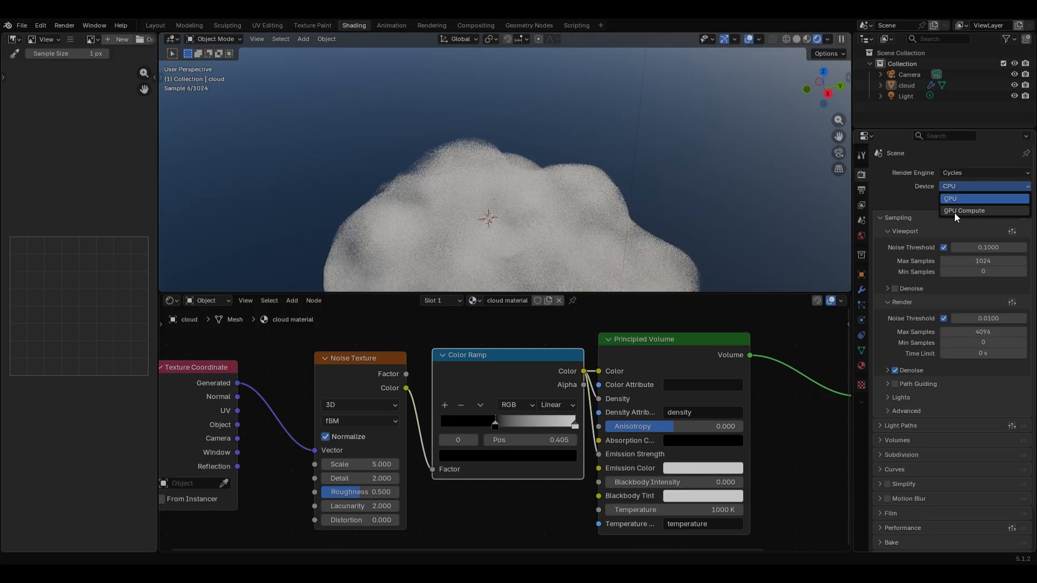
click(954, 212)
middle_drag(482, 205, 610, 218)
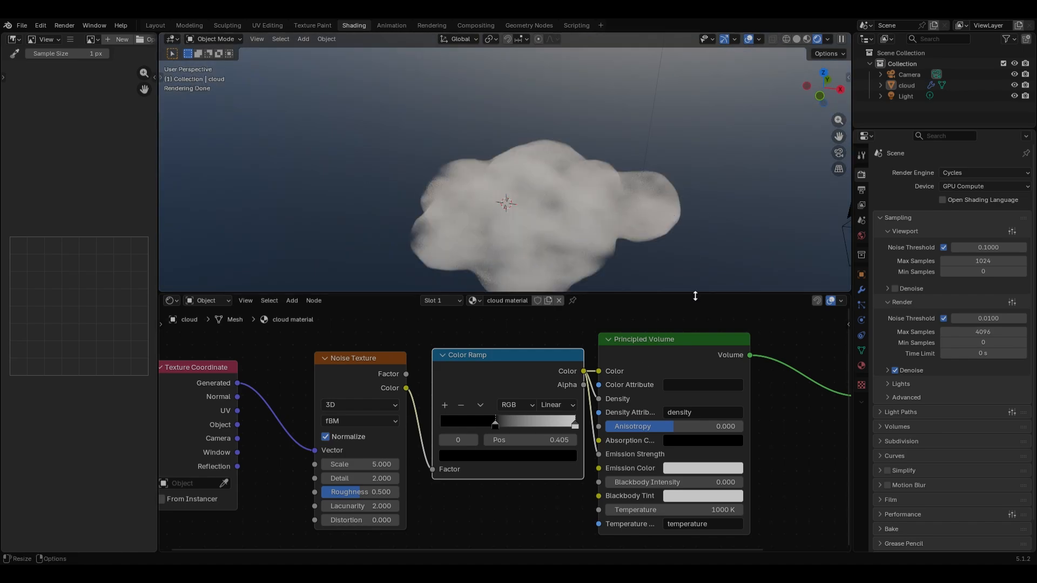
middle_drag(691, 287, 659, 212)
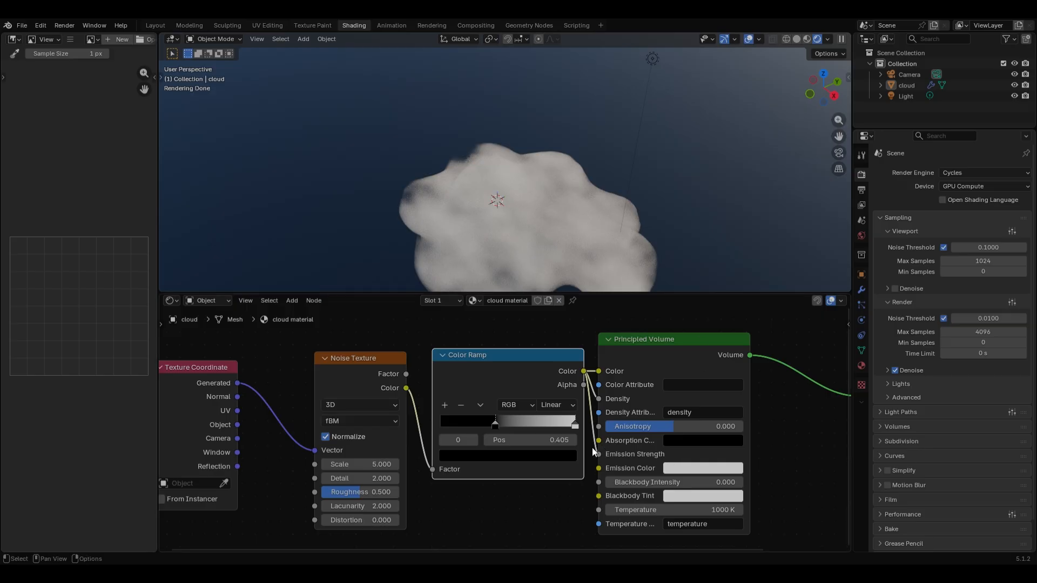
middle_drag(596, 259, 660, 212)
scroll(597, 196, down, 2)
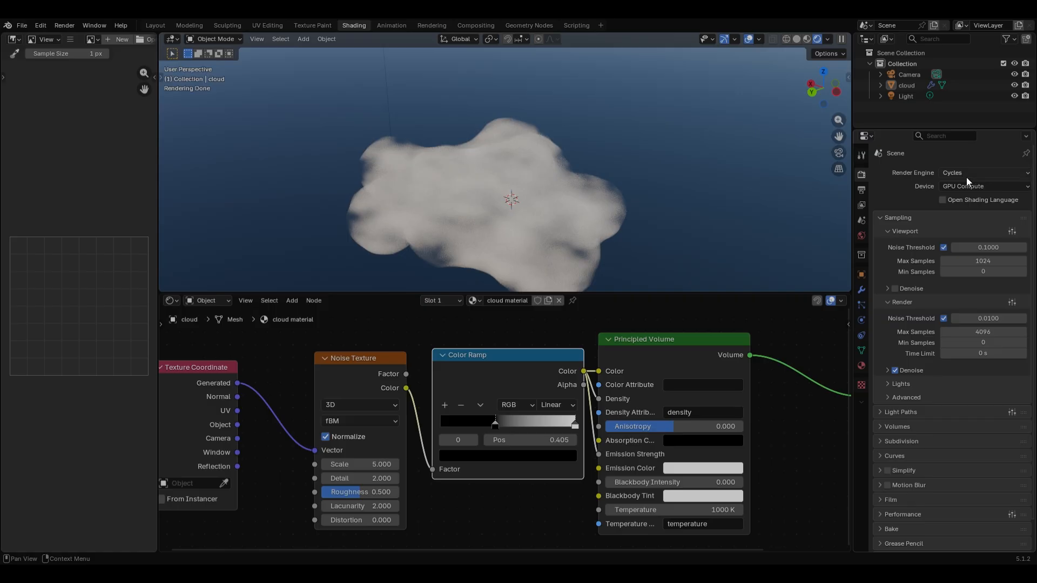
- Set the render engine back to EEVEE and view the cloud from different angles
click(966, 174)
click(979, 184)
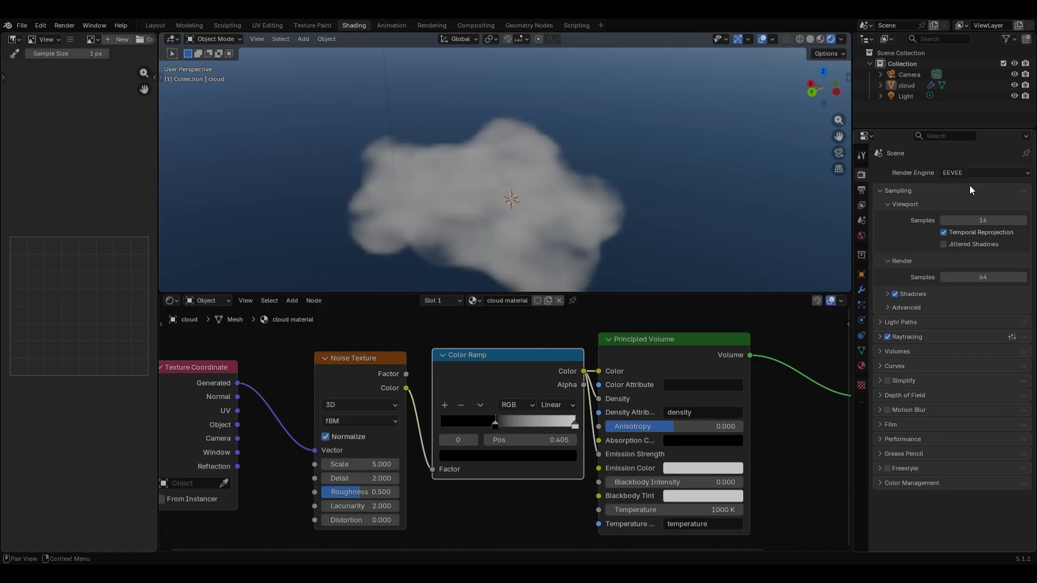
middle_drag(614, 163, 576, 205)
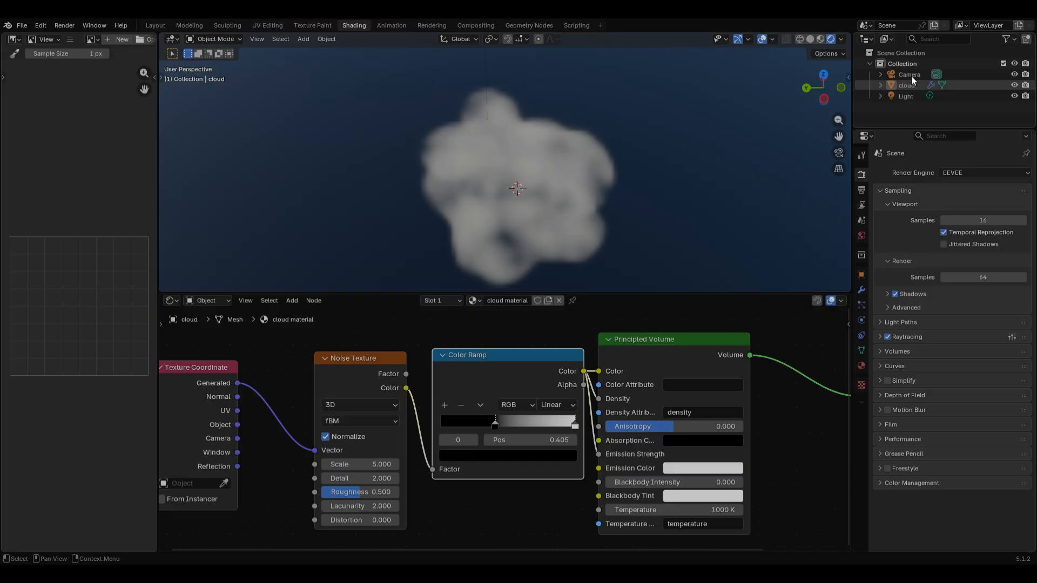
middle_drag(588, 96, 678, 76)
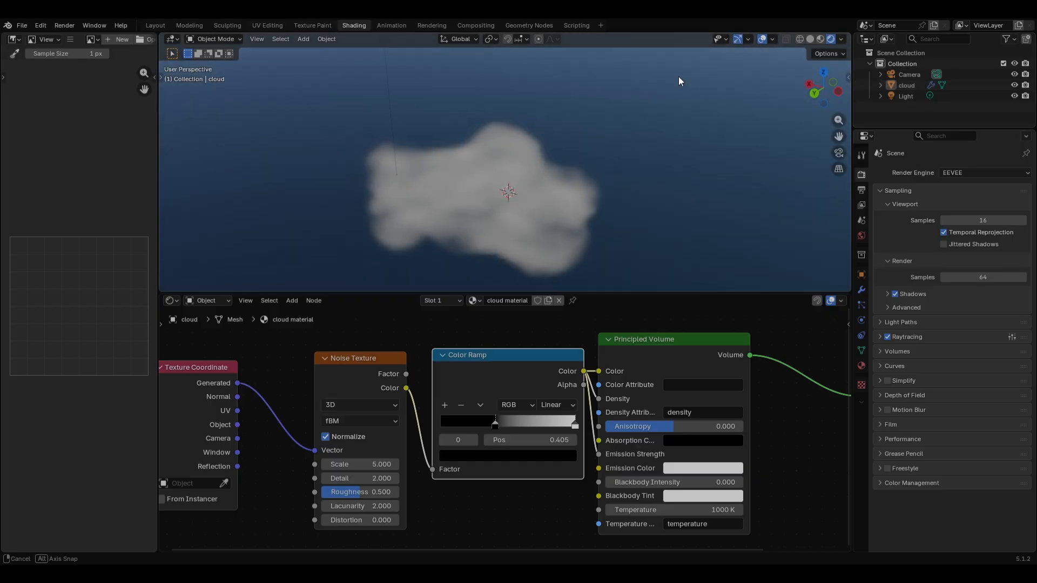